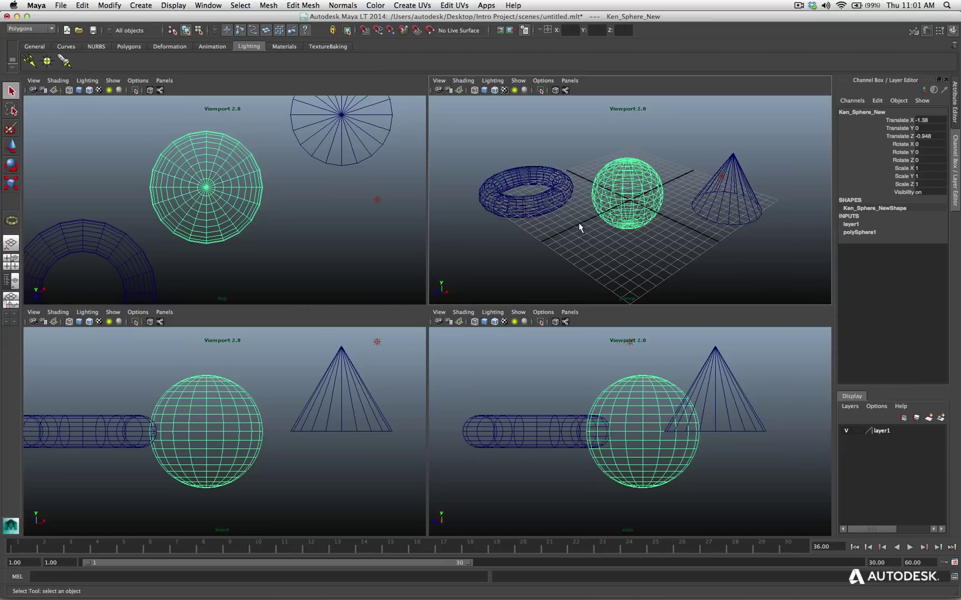
- Maximize the perspective view, then orbit, pan and pull the camera back
{"action": "key", "text": "space"}
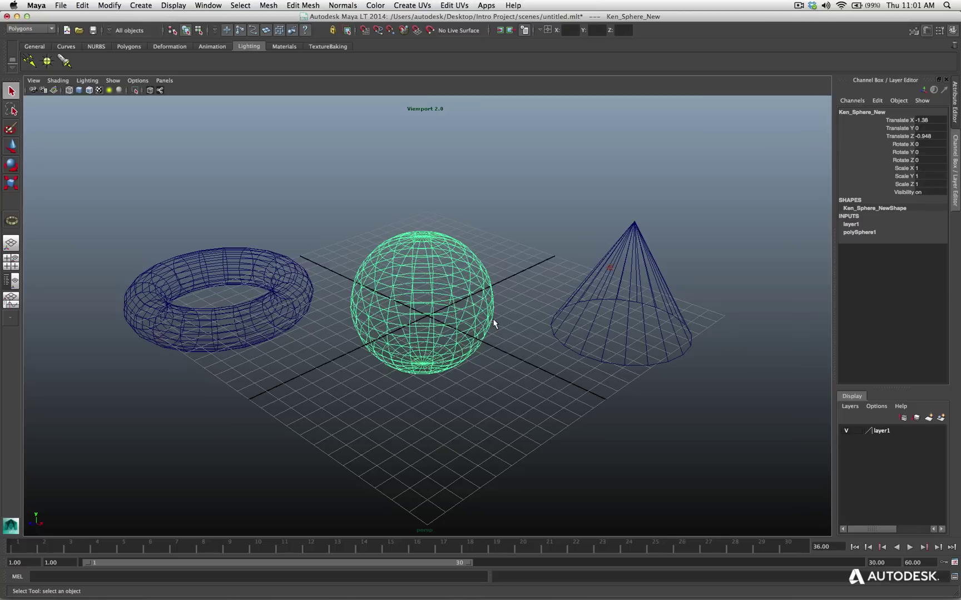
{"action": "mouse_move", "coordinate": [493, 324]}
{"action": "left_mouse_down", "text": "alt"}
{"action": "mouse_move", "coordinate": [452, 338]}
{"action": "mouse_move", "coordinate": [495, 283]}
{"action": "mouse_move", "coordinate": [530, 336]}
{"action": "mouse_move", "coordinate": [518, 286]}
{"action": "mouse_move", "coordinate": [439, 291]}
{"action": "mouse_move", "coordinate": [475, 327]}
{"action": "mouse_move", "coordinate": [487, 314]}
{"action": "left_mouse_up", "text": "alt"}
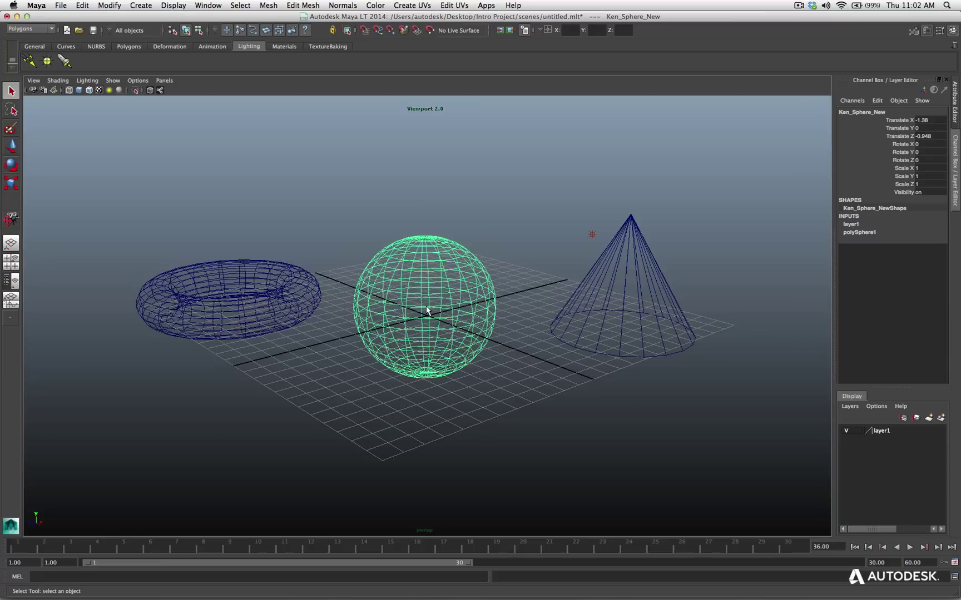
{"action": "mouse_move", "coordinate": [426, 313]}
{"action": "middle_mouse_down", "text": "alt"}
{"action": "mouse_move", "coordinate": [389, 314]}
{"action": "mouse_move", "coordinate": [757, 311]}
{"action": "mouse_move", "coordinate": [147, 319]}
{"action": "mouse_move", "coordinate": [726, 322]}
{"action": "mouse_move", "coordinate": [334, 327]}
{"action": "mouse_move", "coordinate": [506, 339]}
{"action": "mouse_move", "coordinate": [495, 331]}
{"action": "mouse_move", "coordinate": [378, 337]}
{"action": "mouse_move", "coordinate": [423, 312]}
{"action": "middle_mouse_up", "text": "alt"}
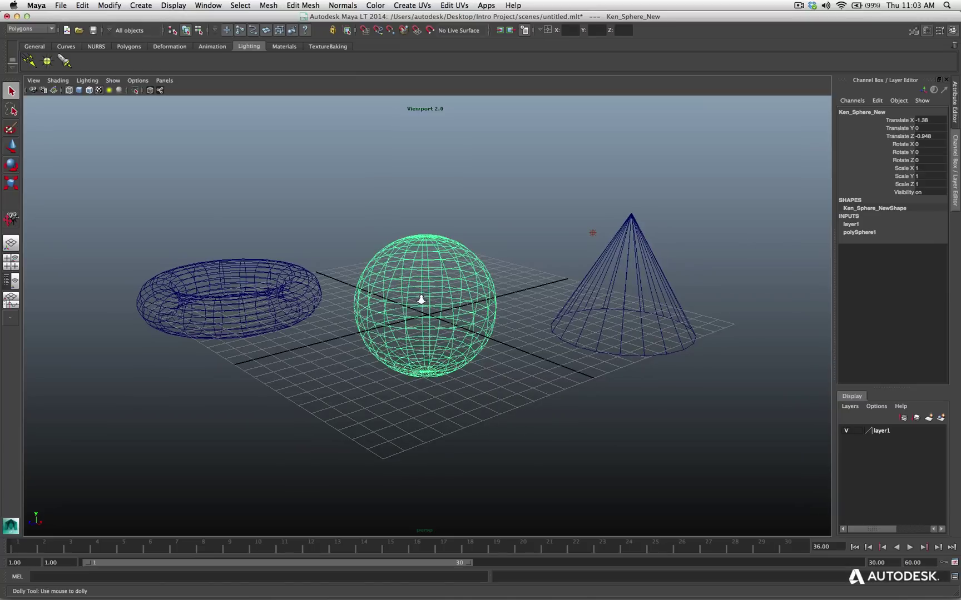
{"action": "middle_click_drag", "start_coordinate": [421, 300], "coordinate": [422, 298], "text": "alt"}
{"action": "right_click_drag", "start_coordinate": [423, 299], "coordinate": [445, 285], "text": "alt"}
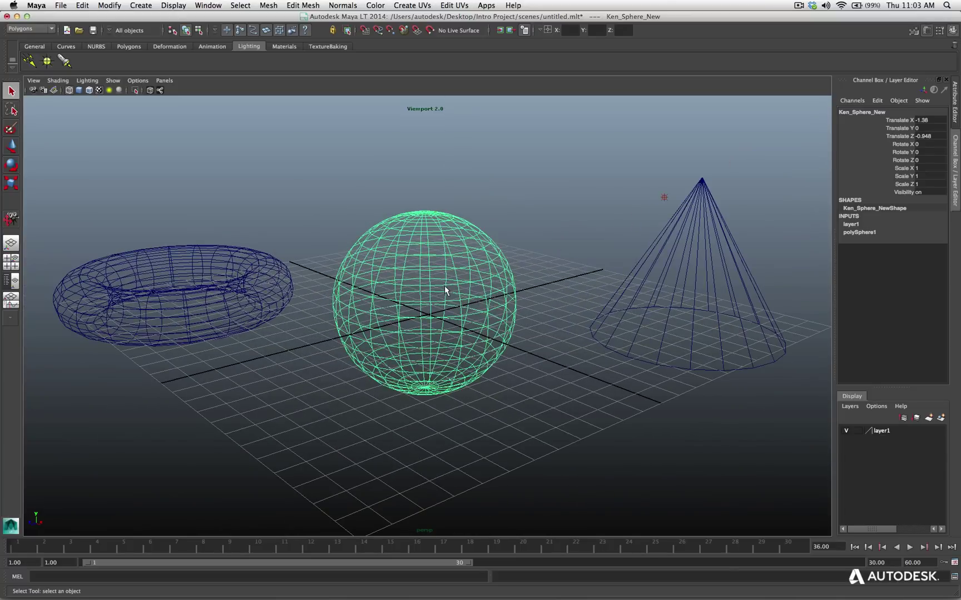
- Lower the camera angle, pan across, and move in close toward the sphere
{"action": "left_click_drag", "start_coordinate": [468, 339], "coordinate": [440, 336]}
{"action": "middle_click_drag", "start_coordinate": [440, 336], "coordinate": [490, 332], "text": "alt"}
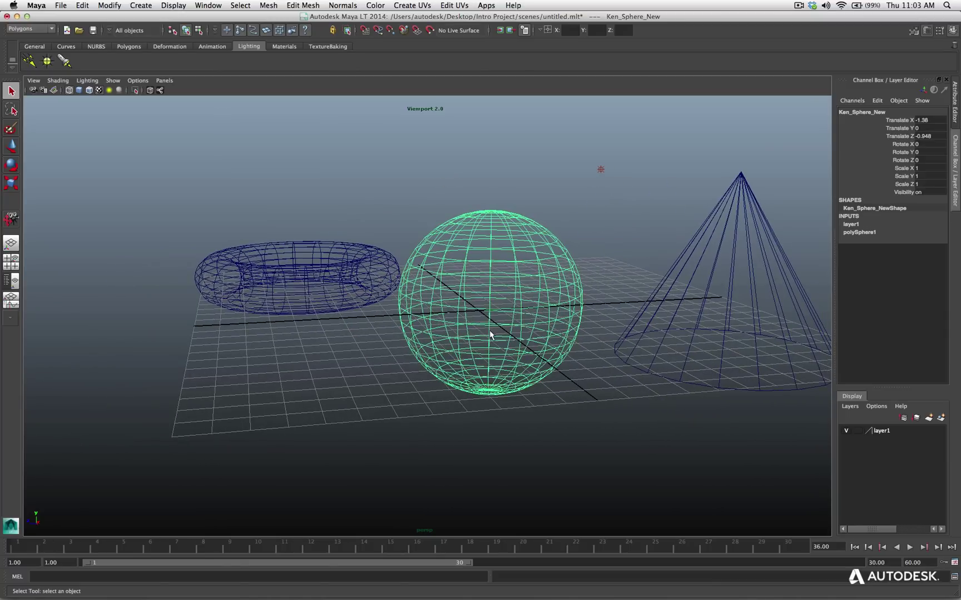
{"action": "right_click_drag", "start_coordinate": [485, 320], "coordinate": [555, 273], "text": "alt"}
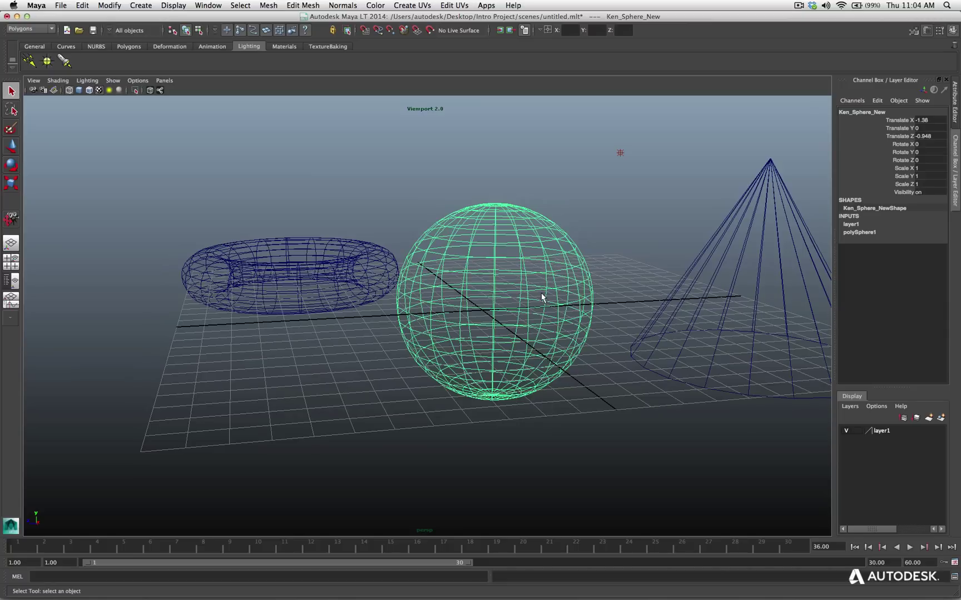
- Select the persp camera to list its channels, then orbit and pan the view
{"action": "left_click", "coordinate": [34, 80]}
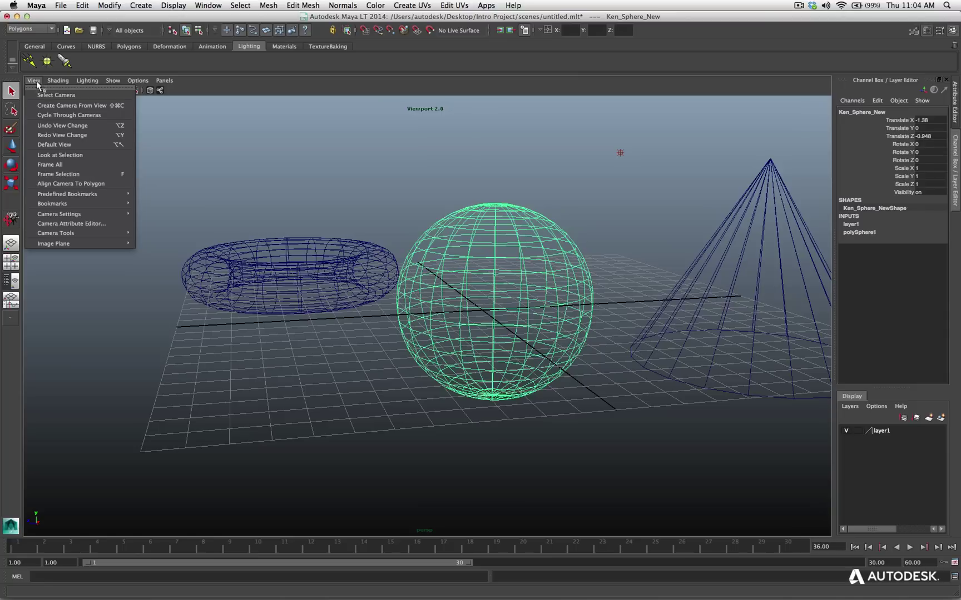
{"action": "left_click", "coordinate": [42, 95]}
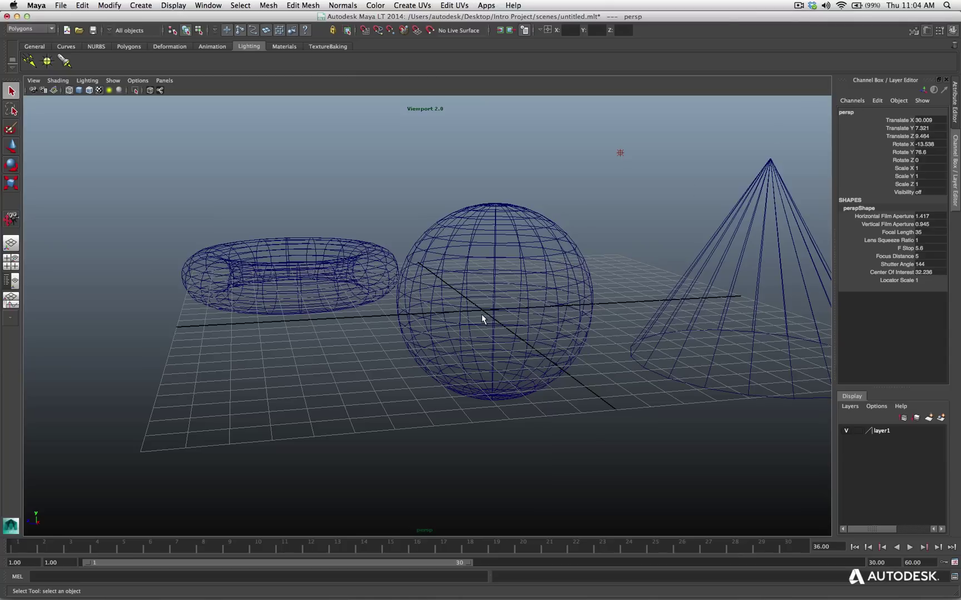
{"action": "left_click_drag", "start_coordinate": [481, 322], "coordinate": [610, 320], "text": "alt"}
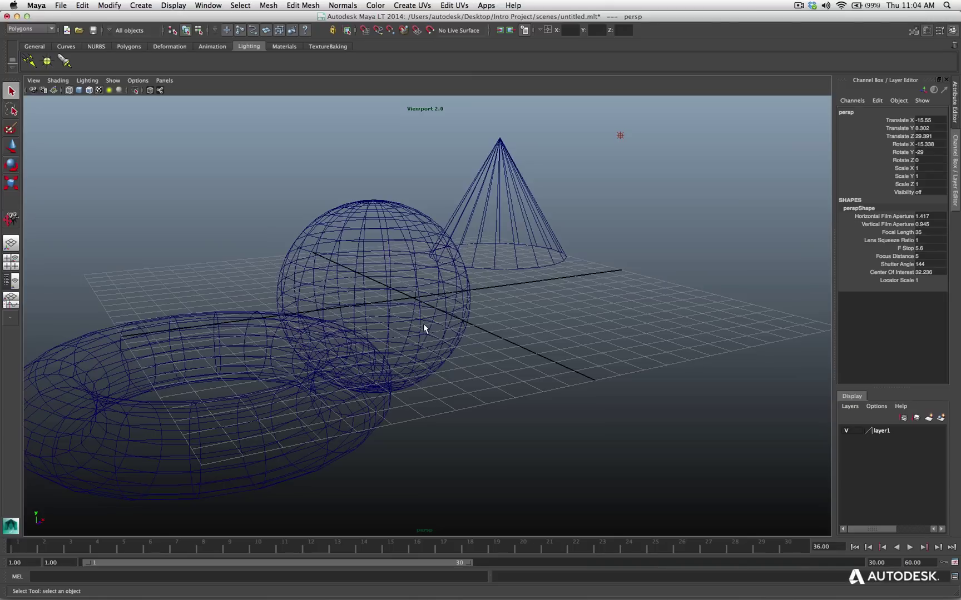
{"action": "middle_click_drag", "start_coordinate": [423, 325], "coordinate": [517, 317], "text": "alt"}
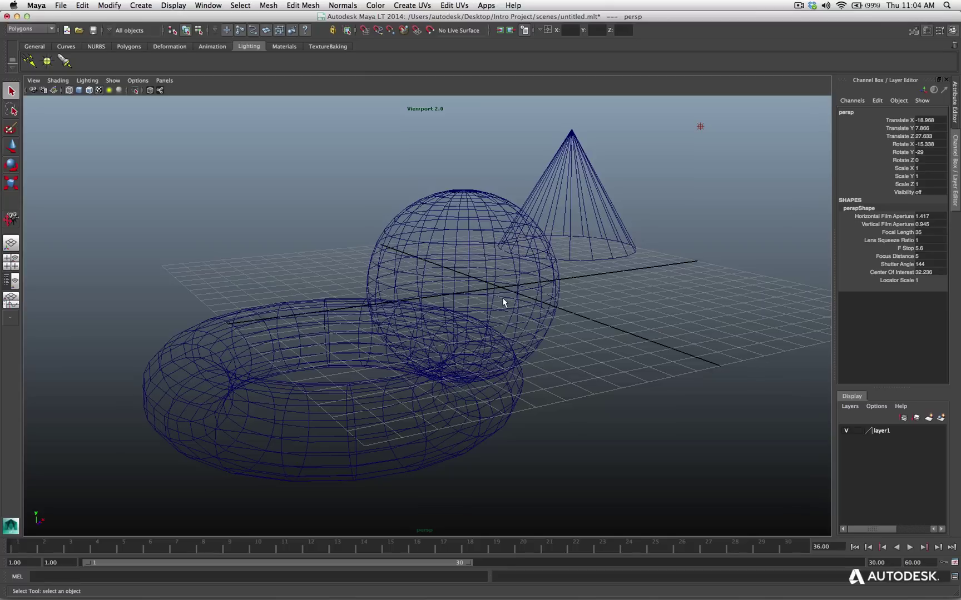
- Dolly and orbit so the sphere is centred, moving the camera in closer
{"action": "right_click_drag", "start_coordinate": [503, 298], "coordinate": [875, 136], "text": "alt"}
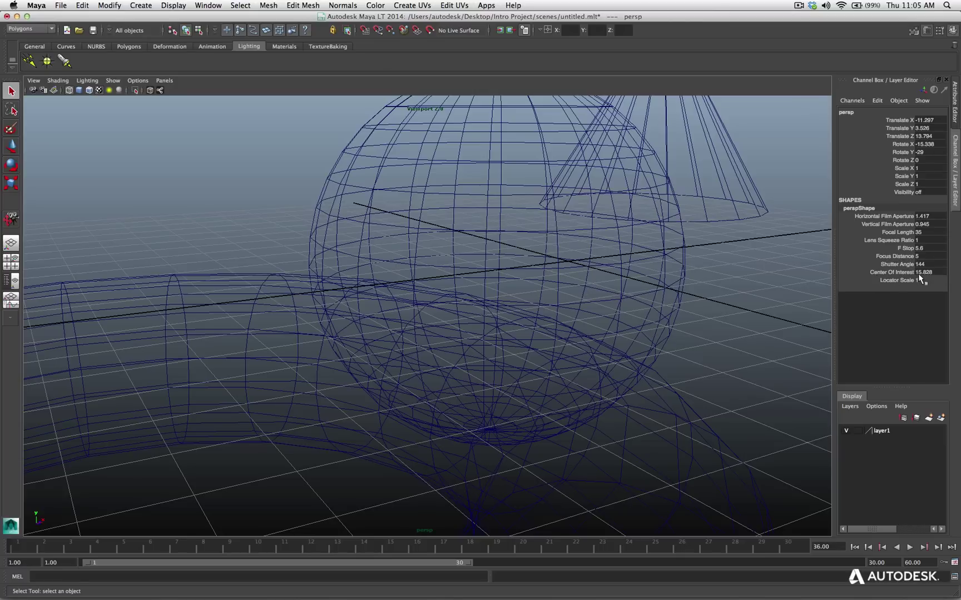
{"action": "right_click_drag", "start_coordinate": [460, 262], "coordinate": [430, 83], "text": "alt"}
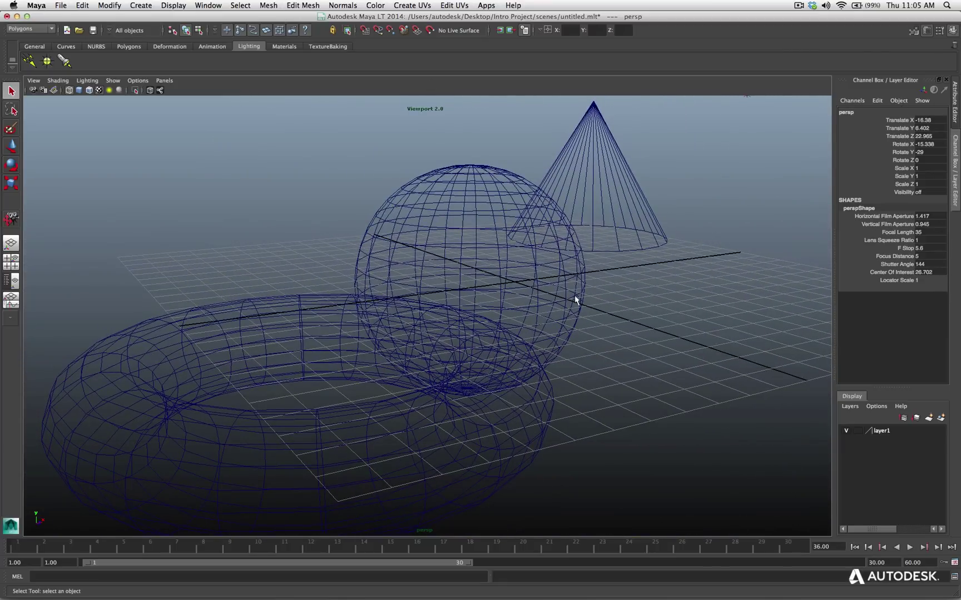
{"action": "left_click_drag", "start_coordinate": [527, 317], "coordinate": [480, 318], "text": "alt"}
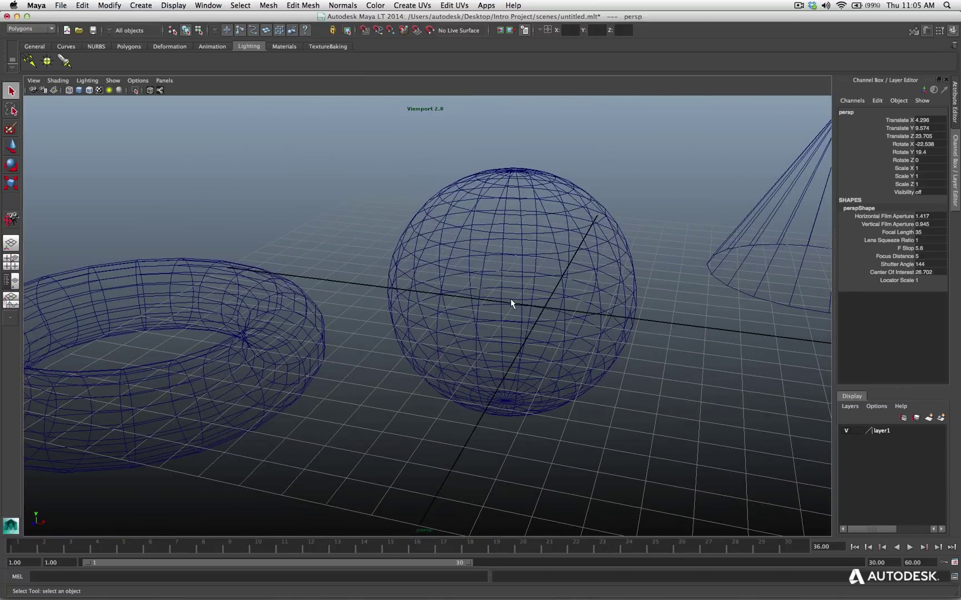
{"action": "right_click_drag", "start_coordinate": [513, 302], "coordinate": [463, 154], "text": "alt"}
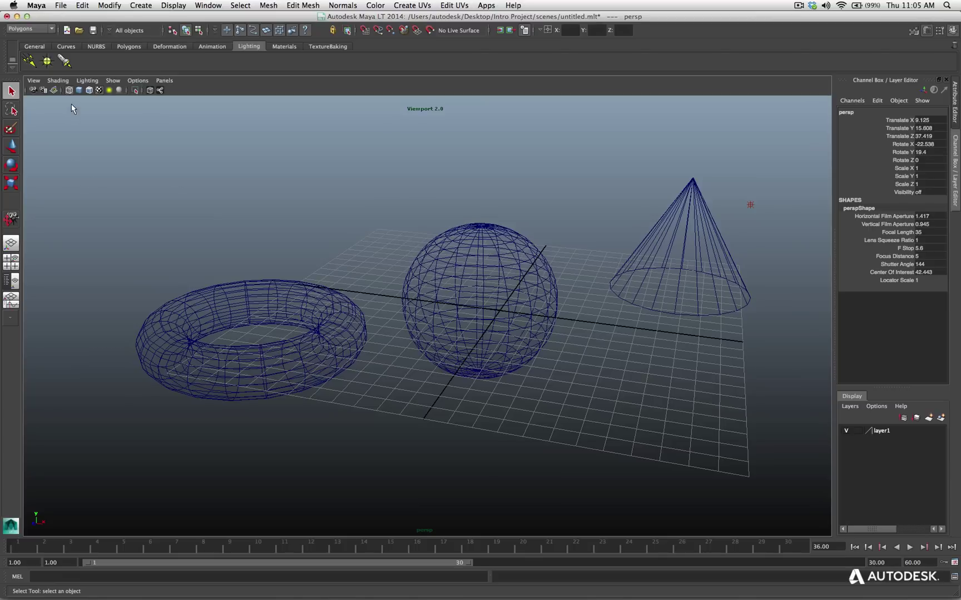
- Roll the perspective camera slightly with the Roll Tool to Rotate Z -0.879
{"action": "left_click", "coordinate": [34, 80]}
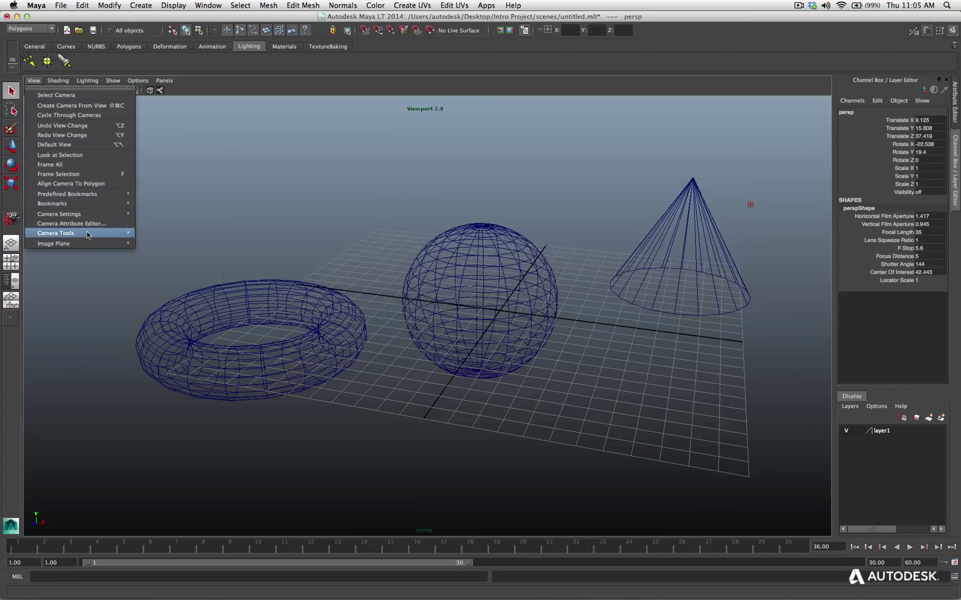
{"action": "mouse_move", "coordinate": [111, 243]}
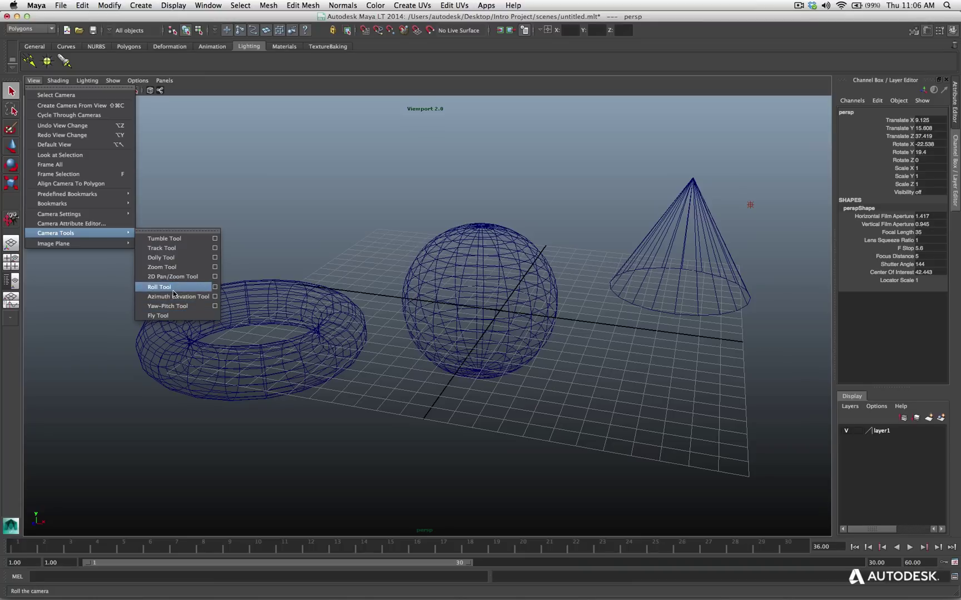
{"action": "left_click", "coordinate": [157, 288]}
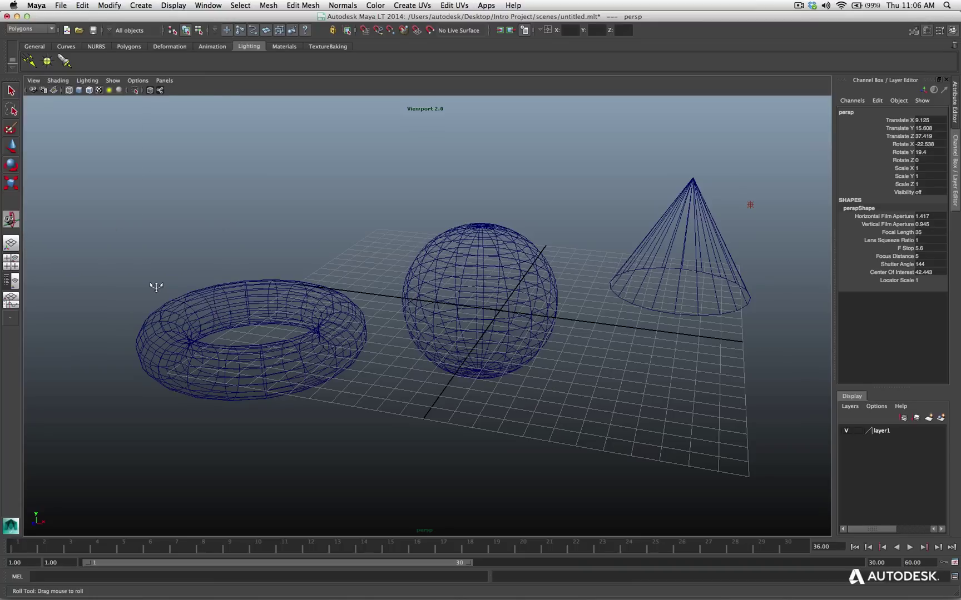
{"action": "mouse_move", "coordinate": [402, 316]}
{"action": "left_mouse_down"}
{"action": "mouse_move", "coordinate": [346, 324]}
{"action": "mouse_move", "coordinate": [489, 290]}
{"action": "mouse_move", "coordinate": [343, 317]}
{"action": "mouse_move", "coordinate": [450, 325]}
{"action": "mouse_move", "coordinate": [491, 315]}
{"action": "mouse_move", "coordinate": [388, 318]}
{"action": "mouse_move", "coordinate": [422, 326]}
{"action": "mouse_move", "coordinate": [556, 317]}
{"action": "mouse_move", "coordinate": [369, 303]}
{"action": "mouse_move", "coordinate": [490, 307]}
{"action": "mouse_move", "coordinate": [401, 313]}
{"action": "left_mouse_up"}
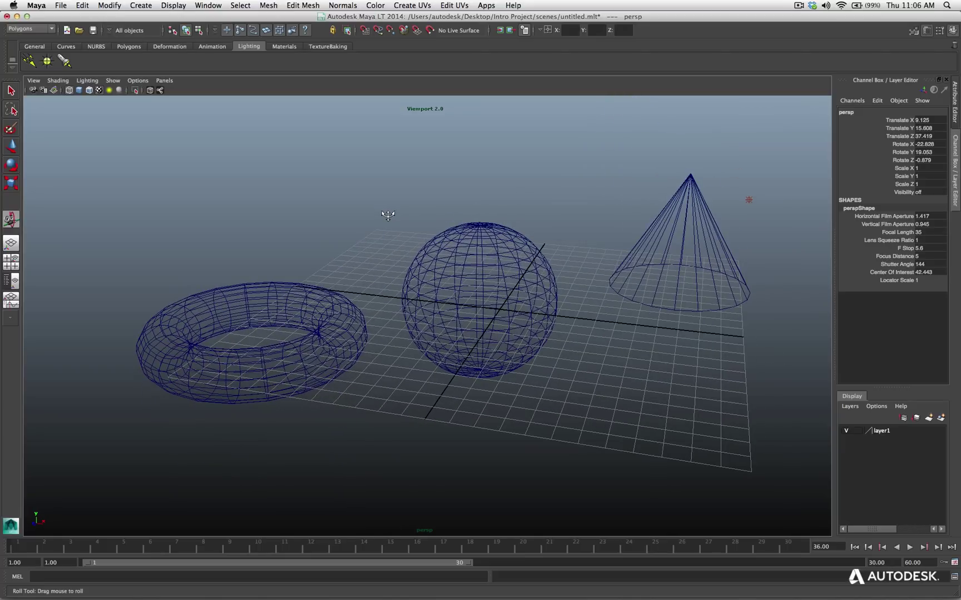
{"action": "left_click", "coordinate": [11, 91]}
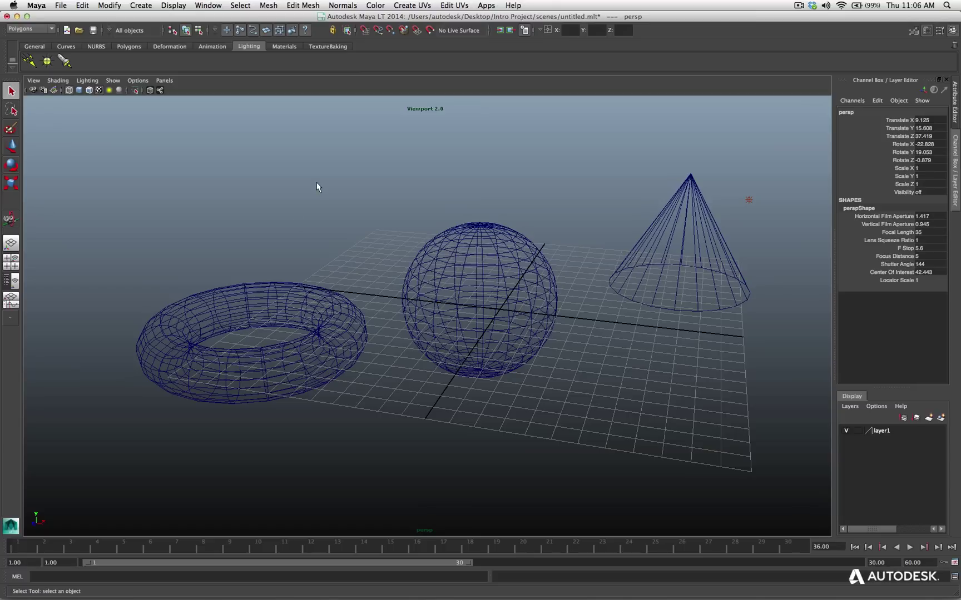
- Pan the camera with the Track Tool so the objects sit further right and lower
{"action": "left_click", "coordinate": [33, 80]}
{"action": "mouse_move", "coordinate": [81, 233]}
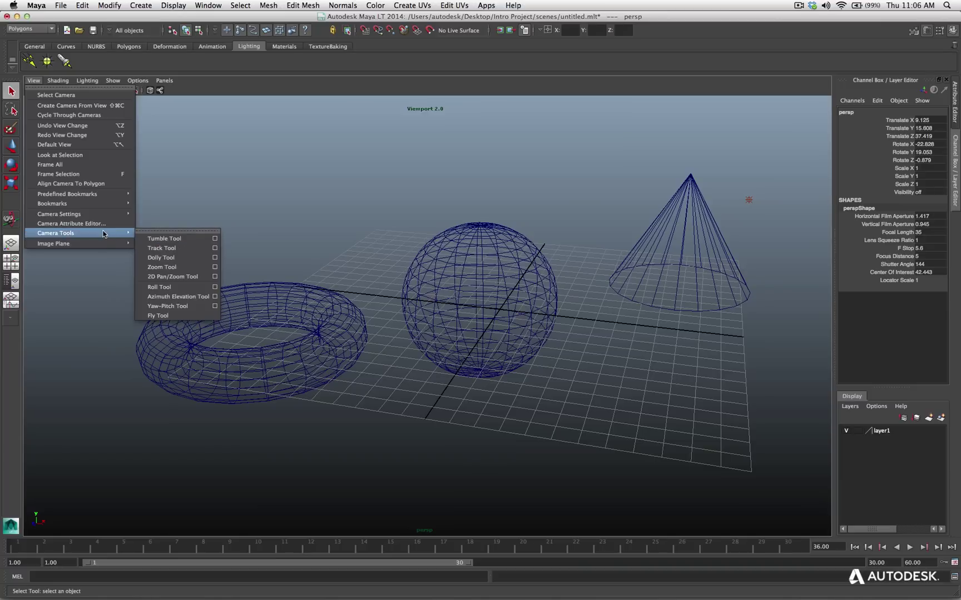
{"action": "left_click", "coordinate": [161, 248]}
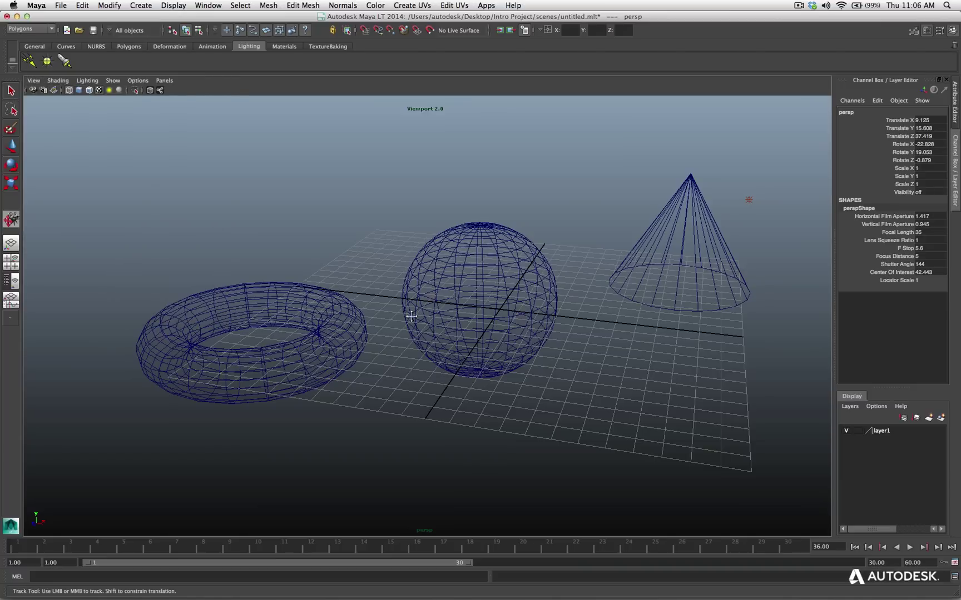
{"action": "left_click_drag", "start_coordinate": [444, 317], "coordinate": [461, 328]}
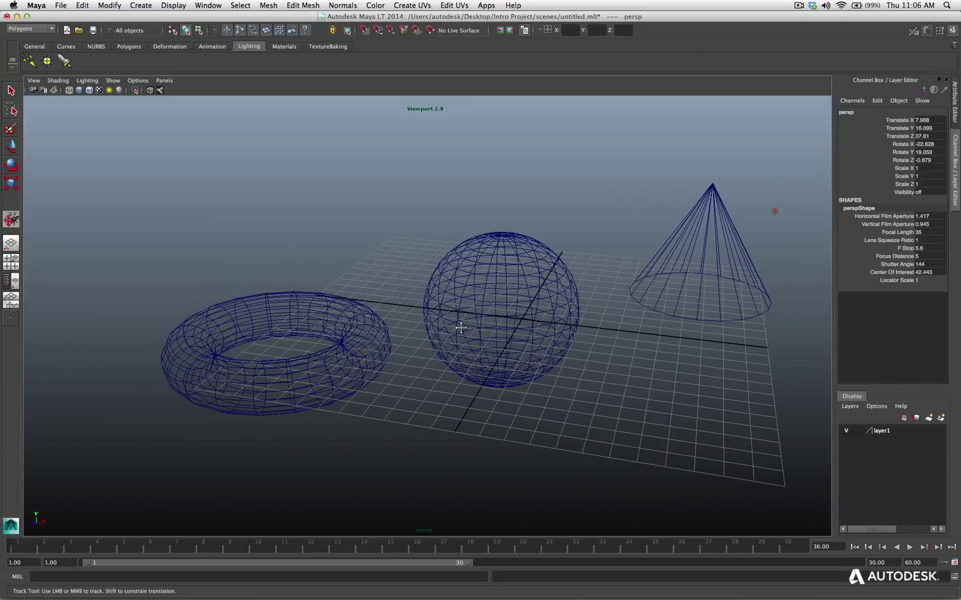
- Dolly the perspective view with the scroll wheel, then reset it to the default home view
{"action": "key", "text": "q"}
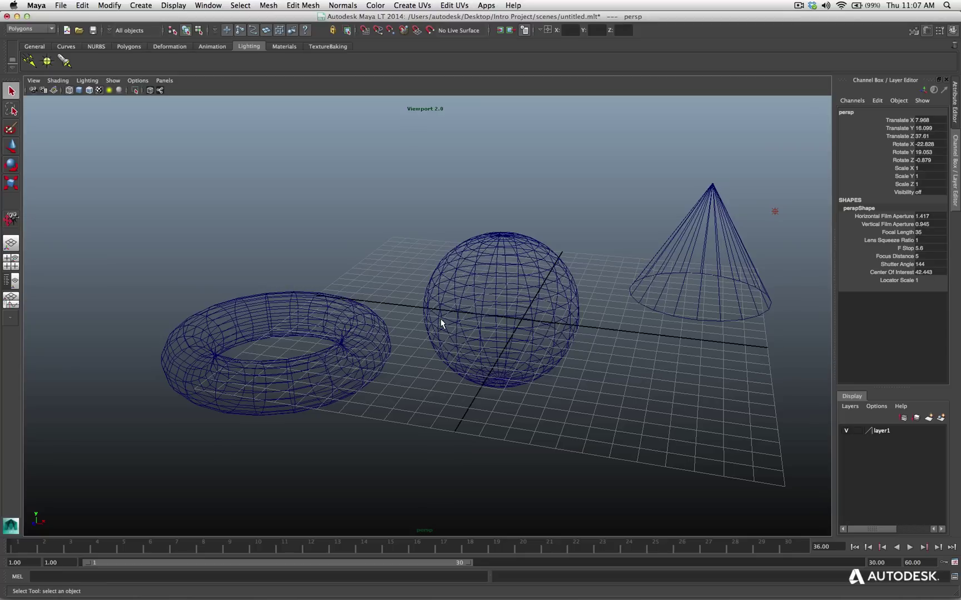
{"action": "scroll", "coordinate": [441, 318], "scroll_direction": "up", "scroll_amount": 4}
{"action": "scroll", "coordinate": [441, 318], "scroll_direction": "down", "scroll_amount": 6}
{"action": "scroll", "coordinate": [440, 316], "scroll_direction": "up", "scroll_amount": 2}
{"action": "scroll", "coordinate": [440, 316], "scroll_direction": "up", "scroll_amount": 4}
{"action": "scroll", "coordinate": [438, 316], "scroll_direction": "down", "scroll_amount": 6}
{"action": "scroll", "coordinate": [438, 315], "scroll_direction": "up", "scroll_amount": 6}
{"action": "scroll", "coordinate": [438, 316], "scroll_direction": "down", "scroll_amount": 5}
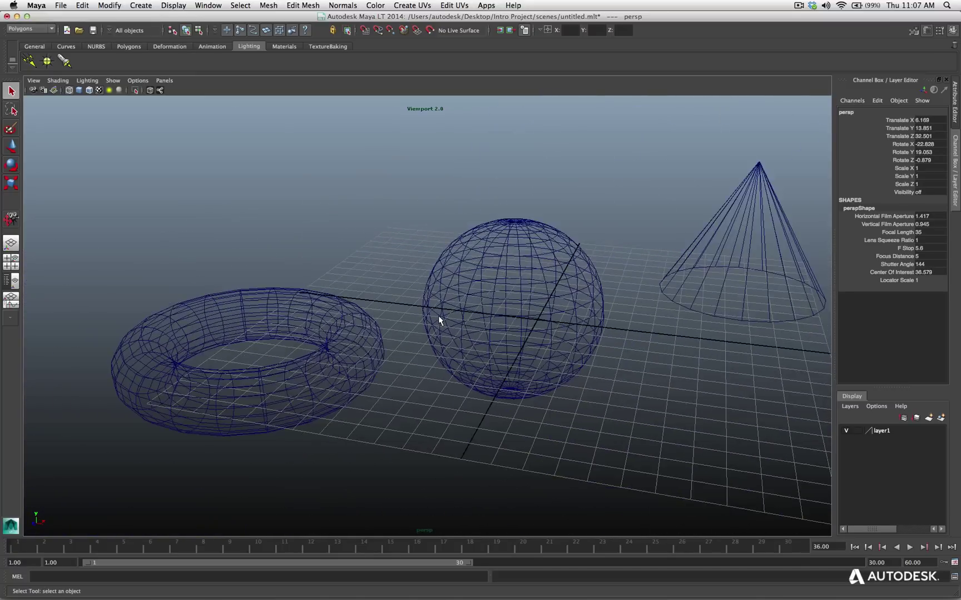
{"action": "scroll", "coordinate": [445, 317], "scroll_direction": "down", "scroll_amount": 6}
{"action": "scroll", "coordinate": [453, 317], "scroll_direction": "up", "scroll_amount": 5}
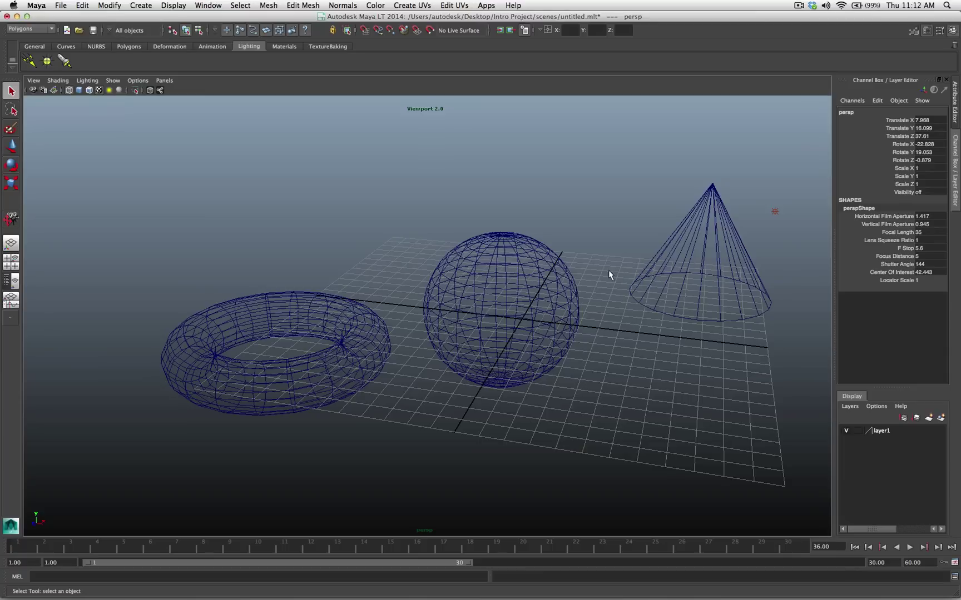
{"action": "key", "text": "Home"}
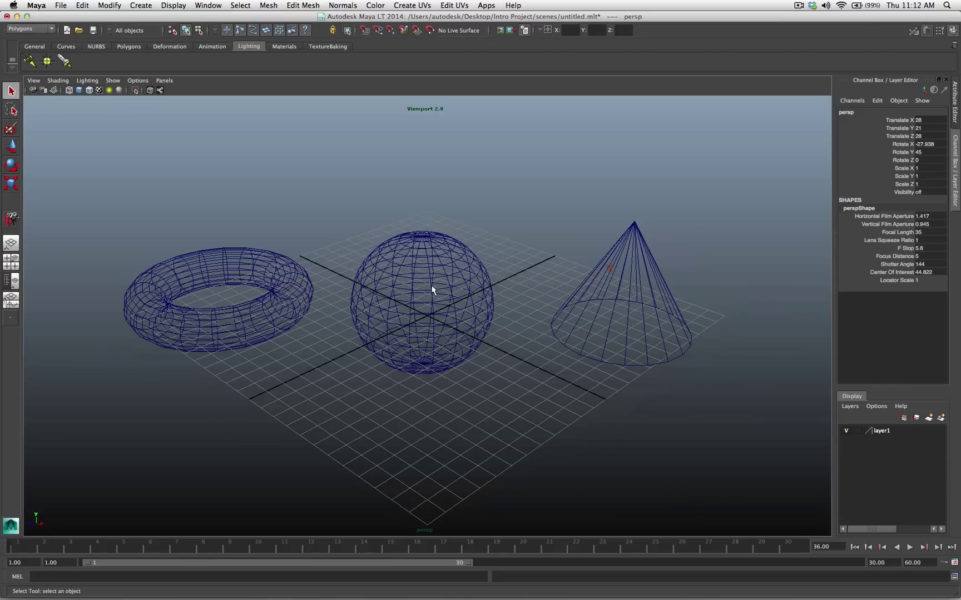
- Tumble and dolly toward the objects, then restore the default view (Translate 28/21/28)
{"action": "left_click_drag", "start_coordinate": [421, 312], "coordinate": [455, 302], "text": "alt"}
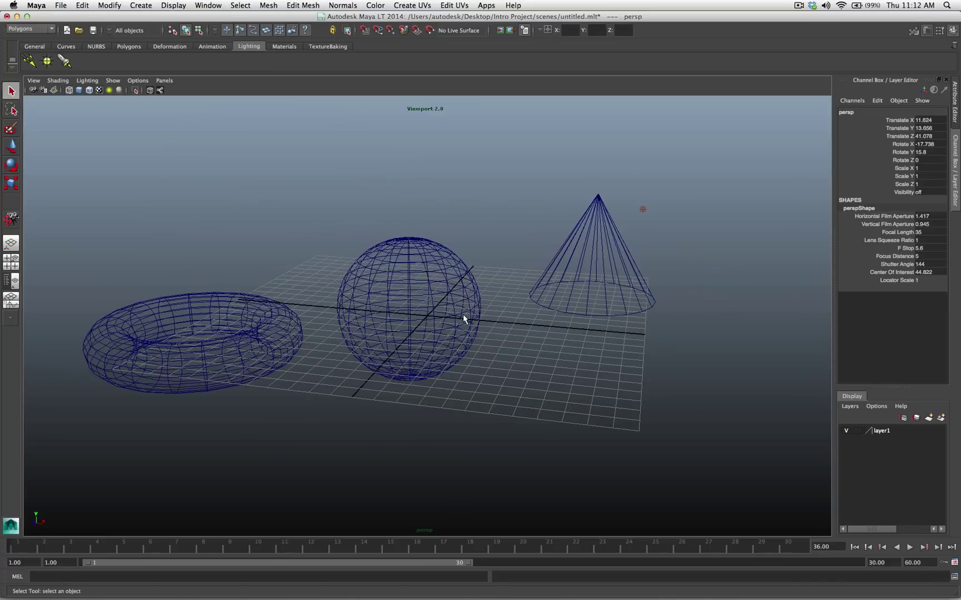
{"action": "right_click_drag", "start_coordinate": [461, 315], "coordinate": [466, 515], "text": "alt"}
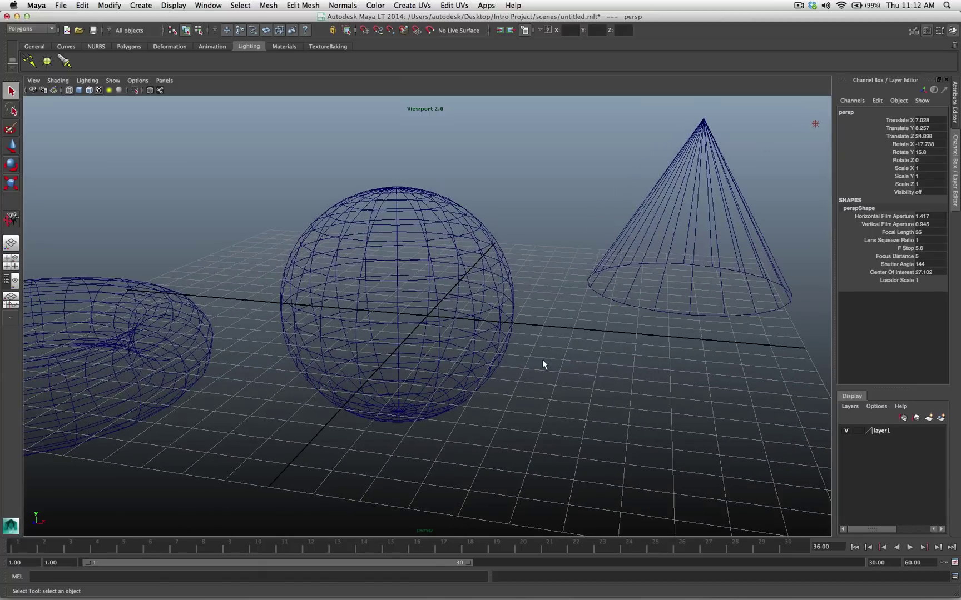
{"action": "key", "text": "alt+Home"}
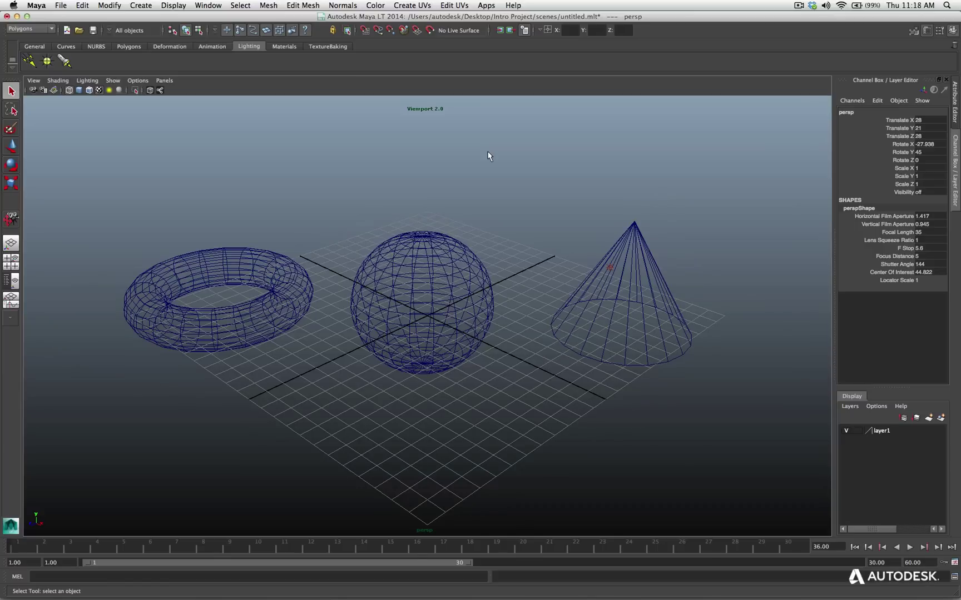
- Dolly and tumble around the sphere, restore View > Default View, then deselect the camera
{"action": "scroll", "coordinate": [440, 314], "scroll_direction": "up", "scroll_amount": 4}
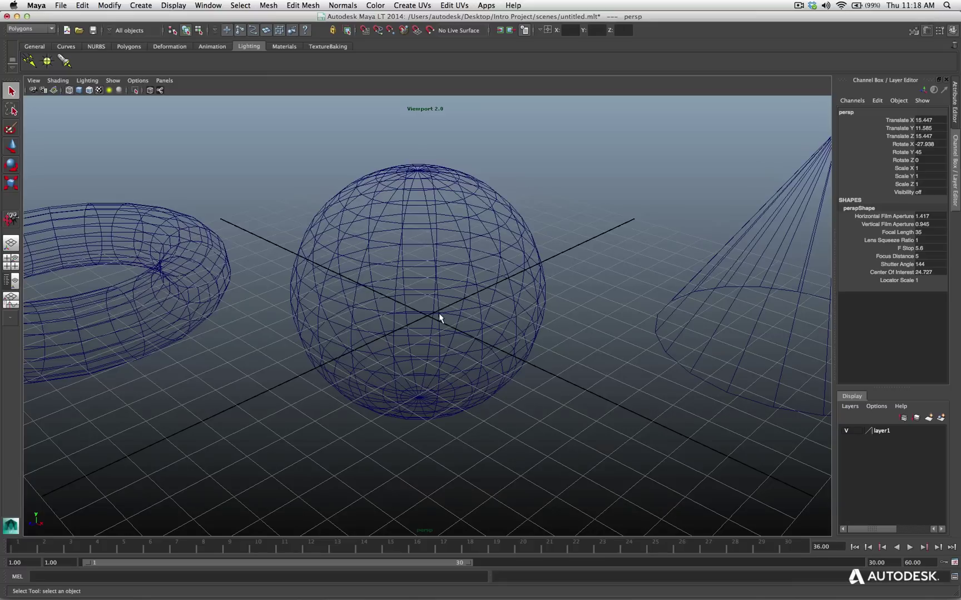
{"action": "left_click_drag", "start_coordinate": [438, 314], "coordinate": [510, 318], "text": "alt"}
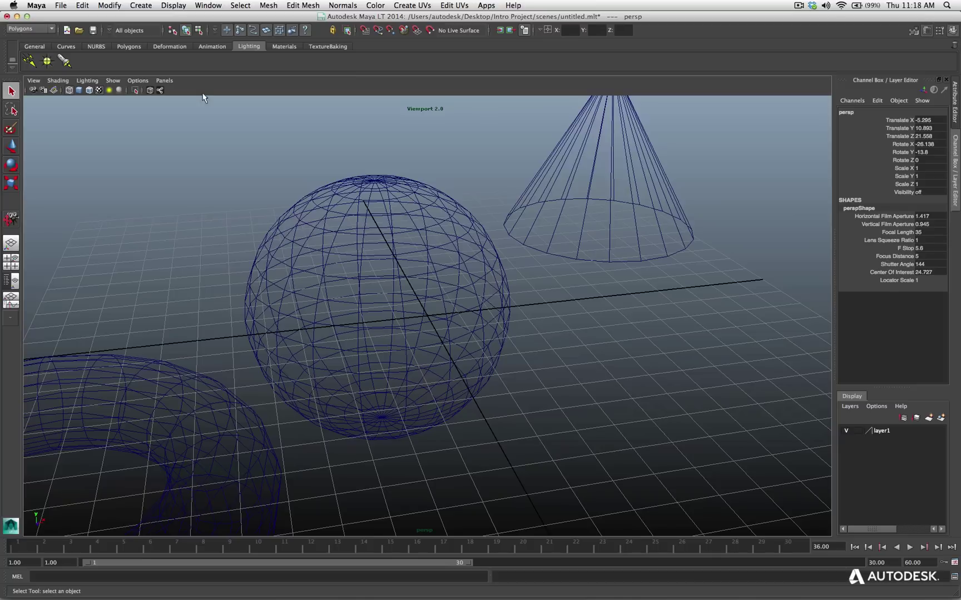
{"action": "left_click", "coordinate": [36, 81]}
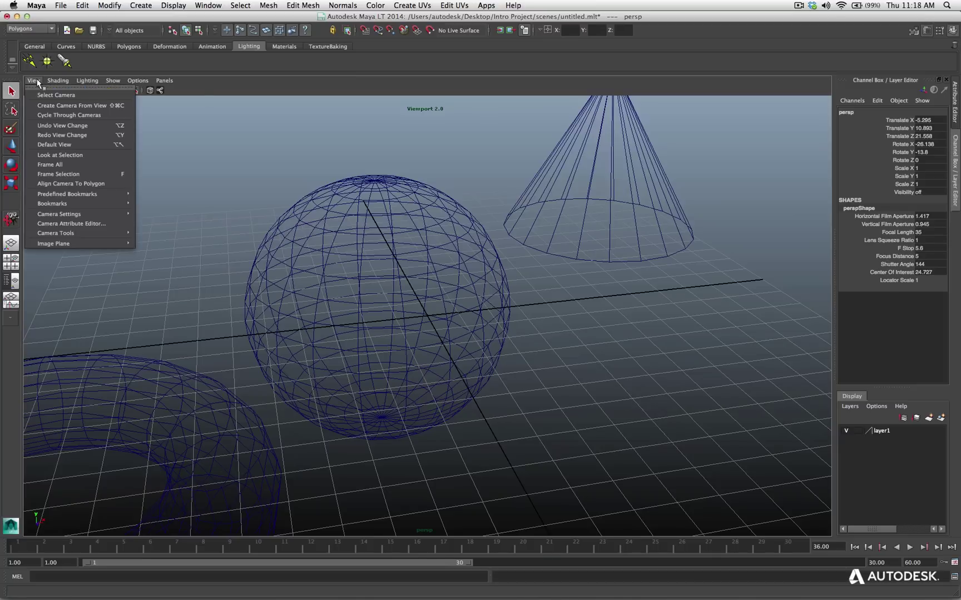
{"action": "left_click", "coordinate": [65, 143]}
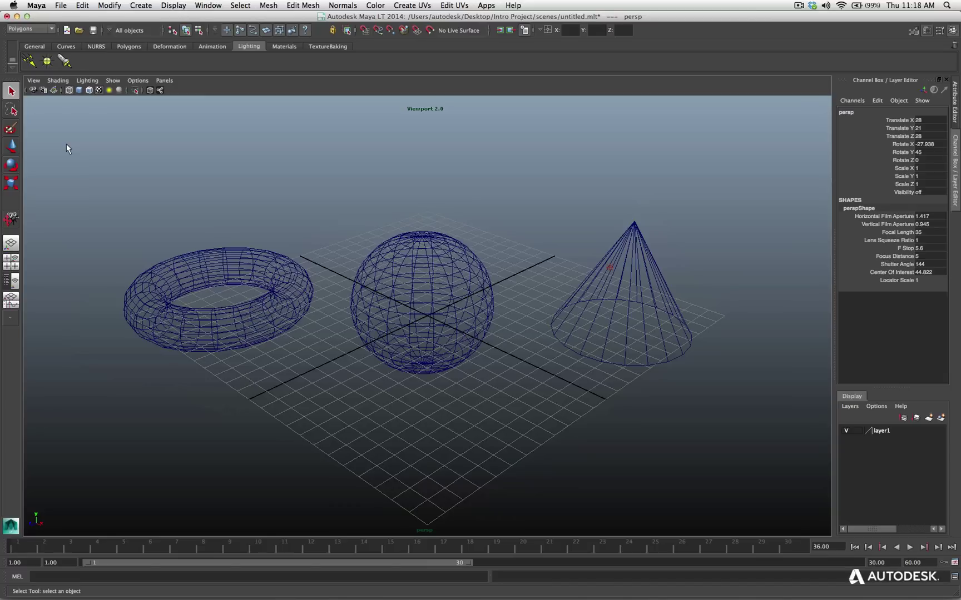
{"action": "left_click", "coordinate": [66, 144]}
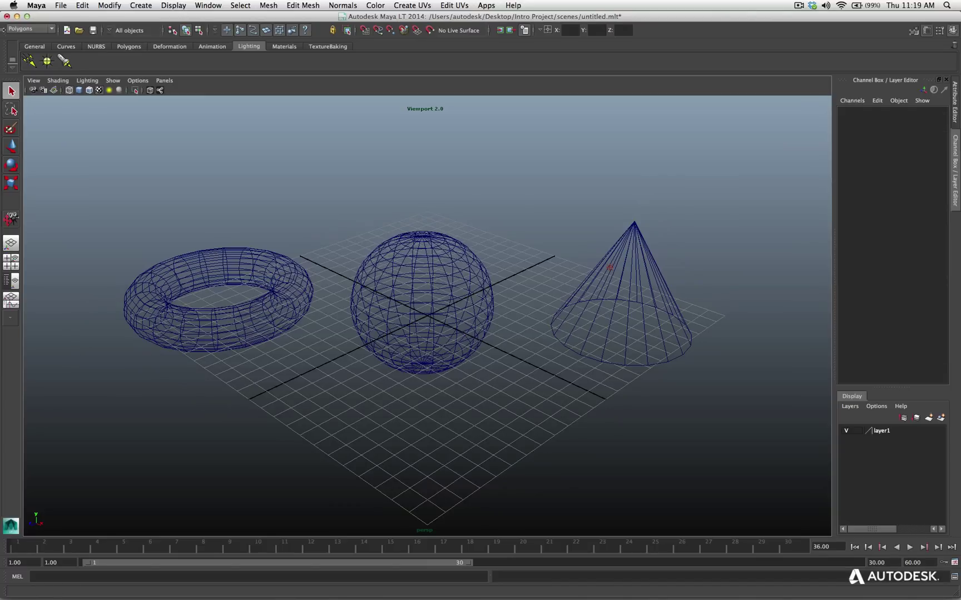
{"action": "left_click", "coordinate": [33, 81]}
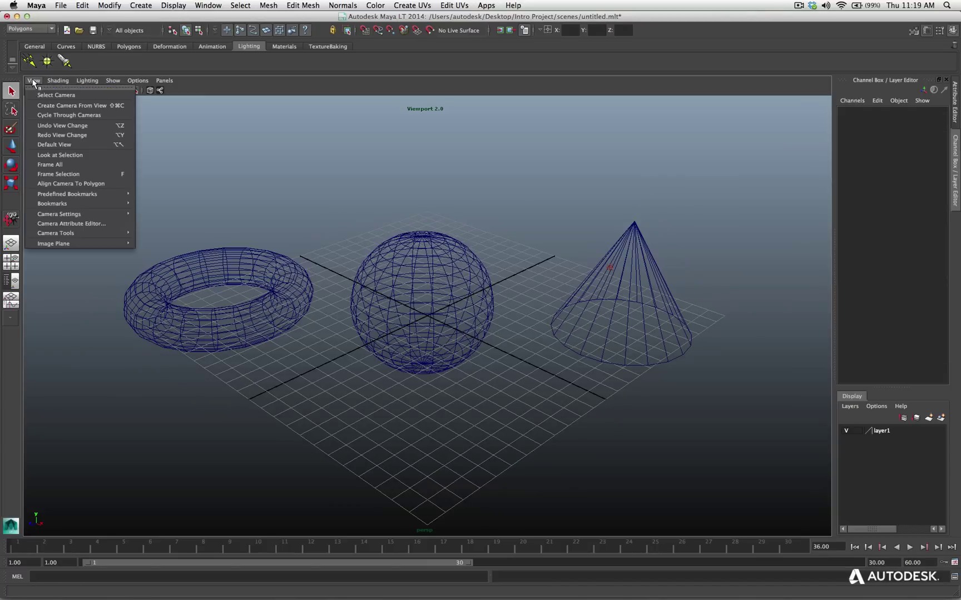
- Pan the view, select the sphere and frame it with View > Frame Selection
{"action": "left_click", "coordinate": [80, 173]}
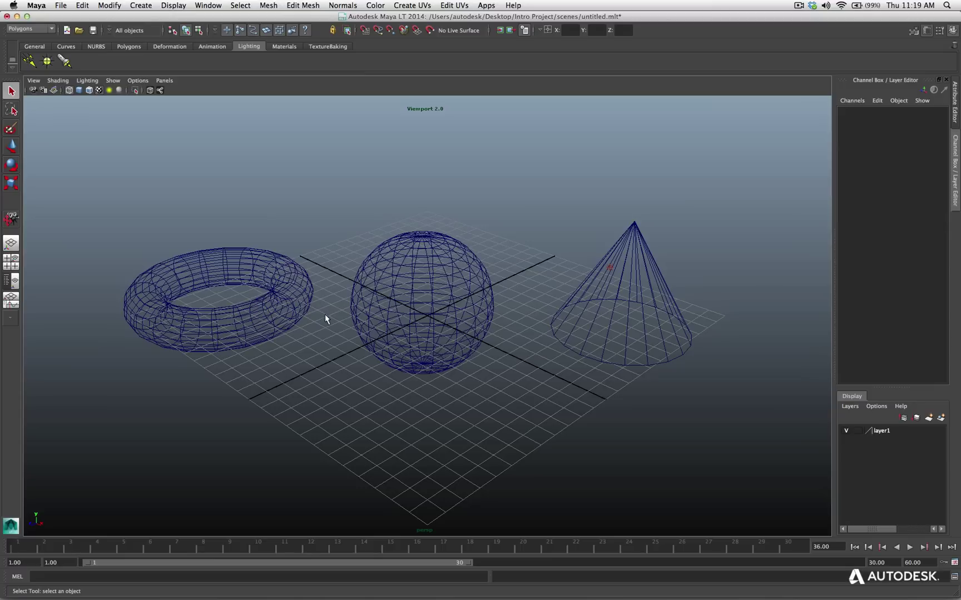
{"action": "middle_click_drag", "start_coordinate": [326, 315], "coordinate": [666, 290], "text": "alt"}
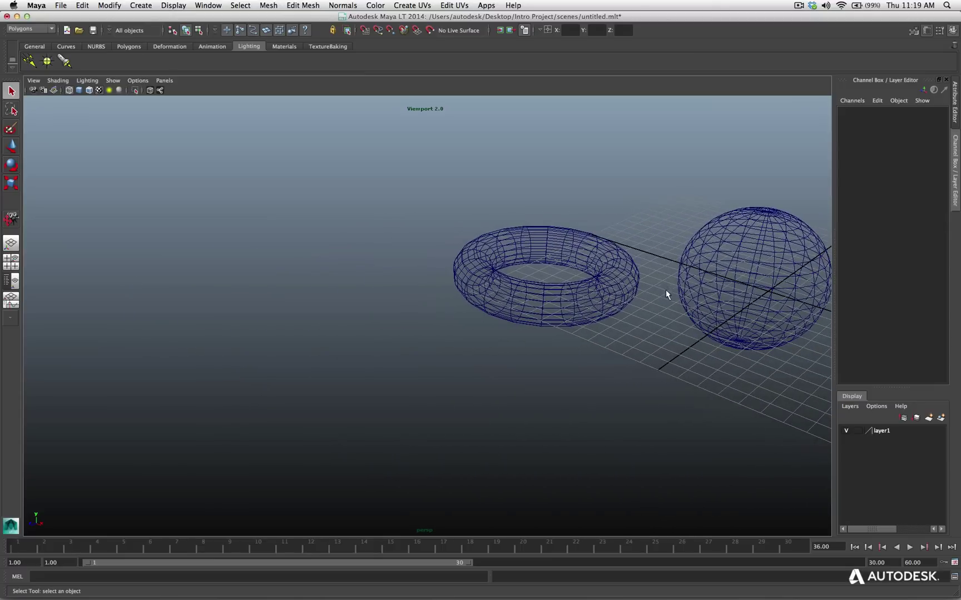
{"action": "left_click", "coordinate": [739, 292]}
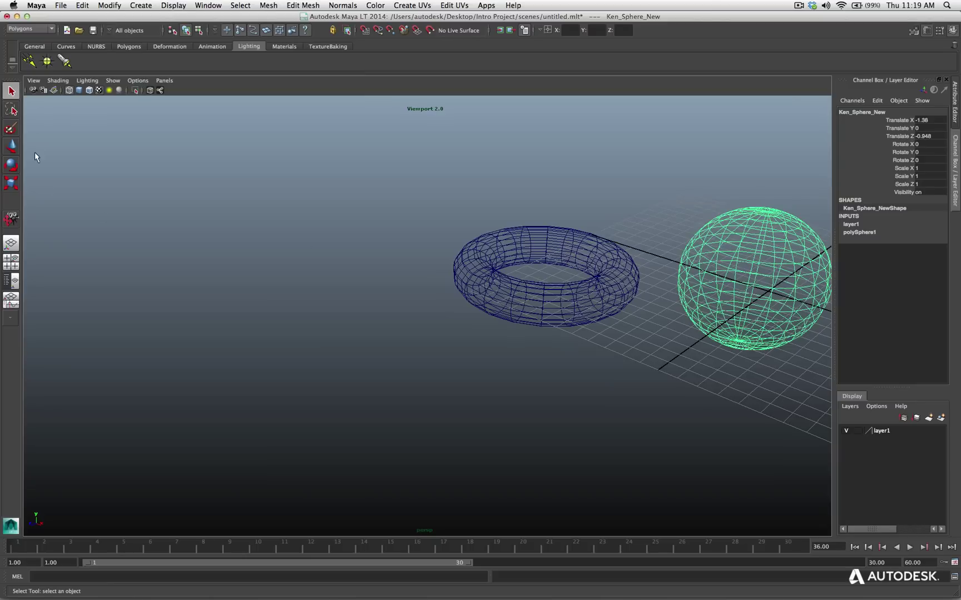
{"action": "left_click", "coordinate": [34, 82]}
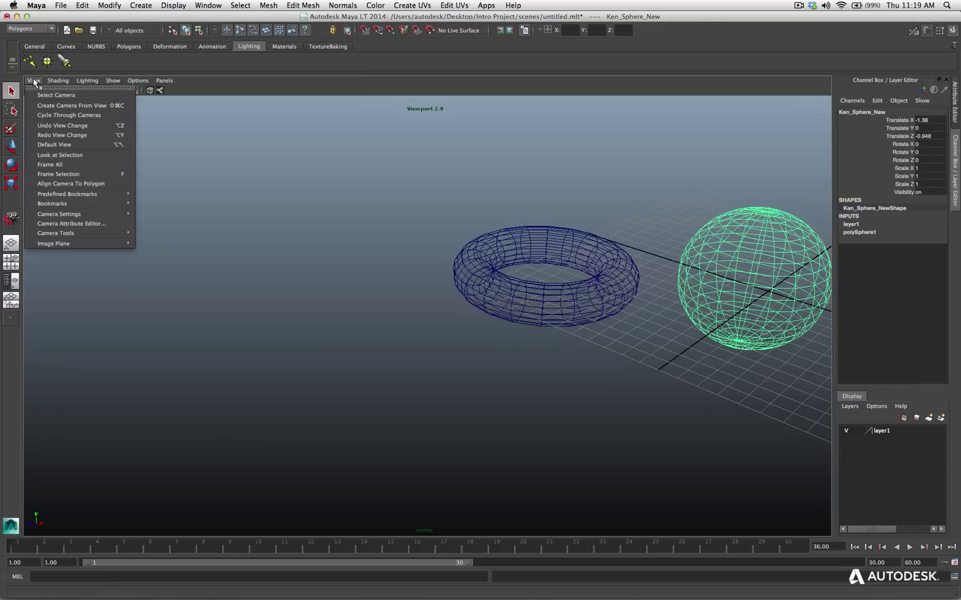
{"action": "left_click", "coordinate": [63, 175]}
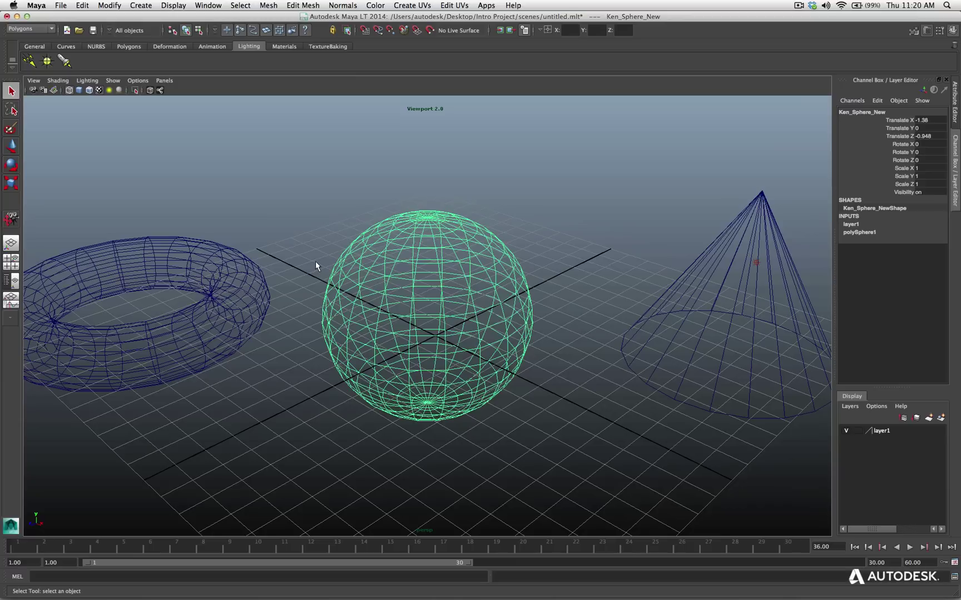
- Zoom in on the sphere with F, then select the torus and zoom back out
{"action": "key", "text": "f"}
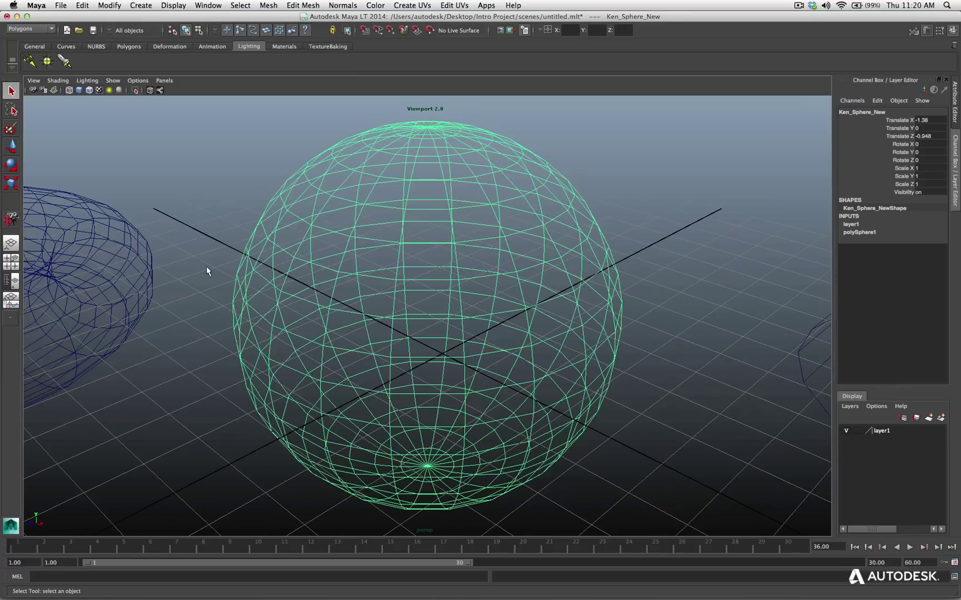
{"action": "left_click", "coordinate": [132, 249]}
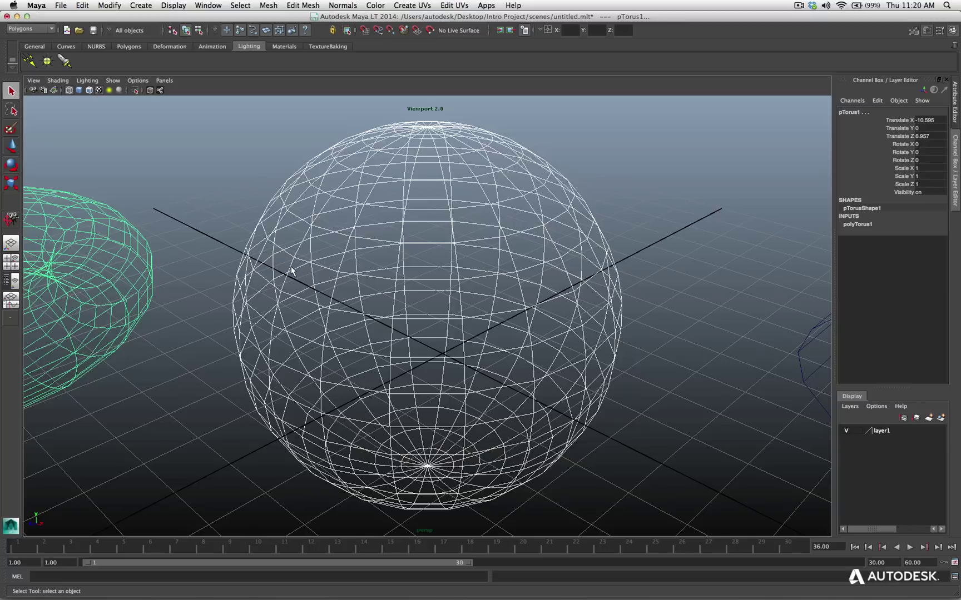
{"action": "scroll", "coordinate": [291, 270], "scroll_direction": "down", "scroll_amount": 5}
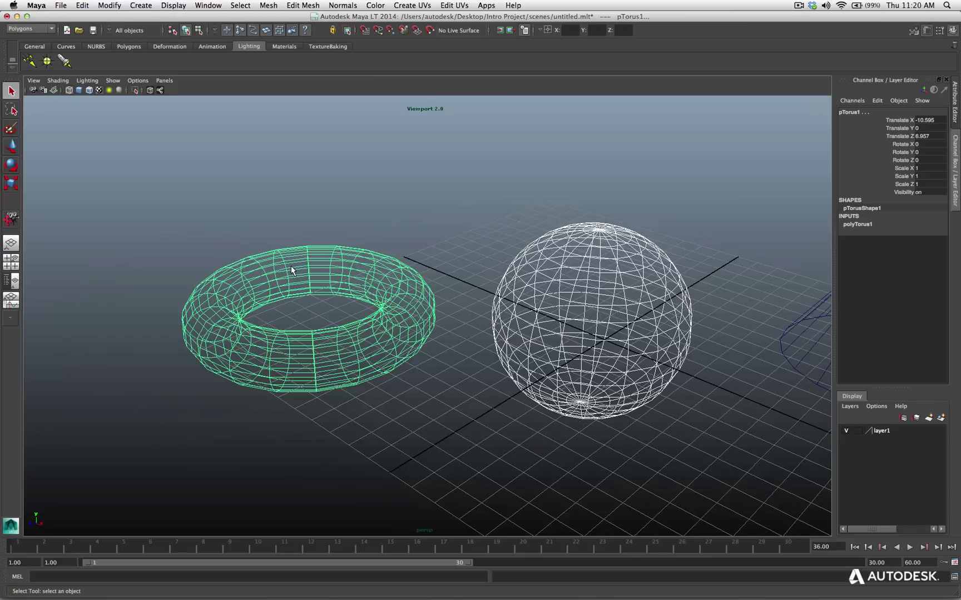
- Frame all, then move the torus left, the sphere to the grid centre and the cone back
{"action": "key", "text": "a"}
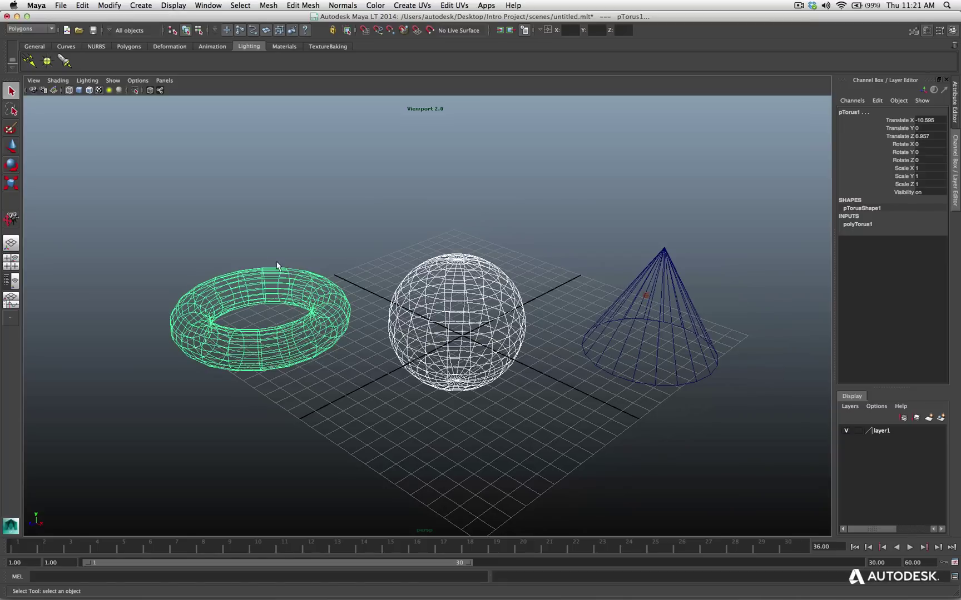
{"action": "key", "text": "w"}
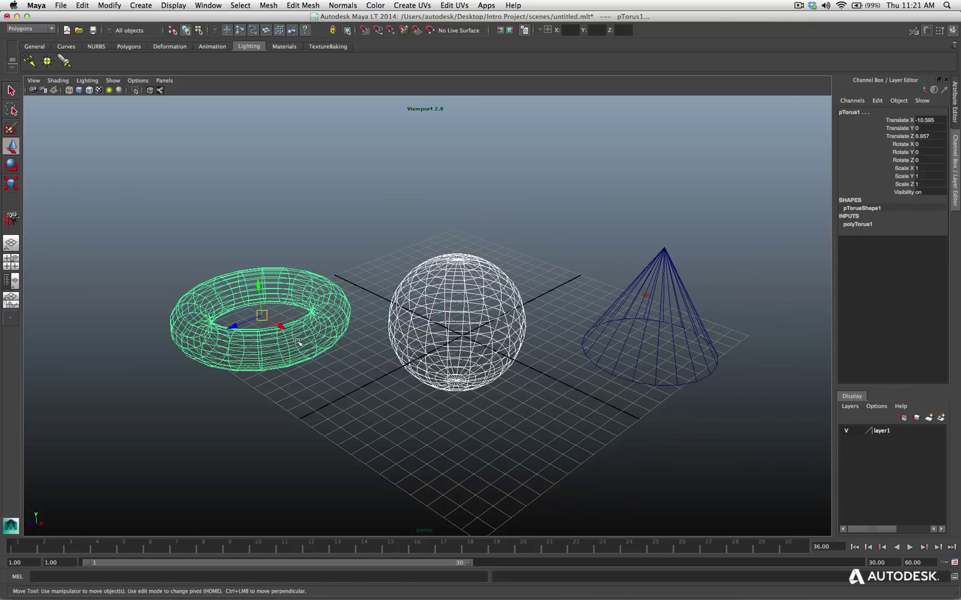
{"action": "left_click_drag", "start_coordinate": [281, 327], "coordinate": [158, 219]}
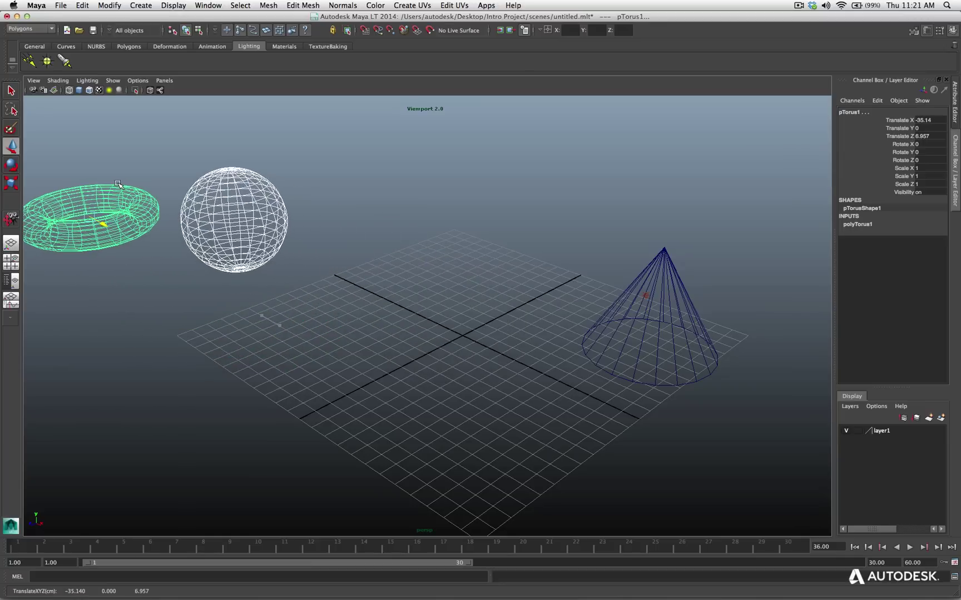
{"action": "left_click", "coordinate": [230, 242]}
{"action": "left_click", "coordinate": [239, 210]}
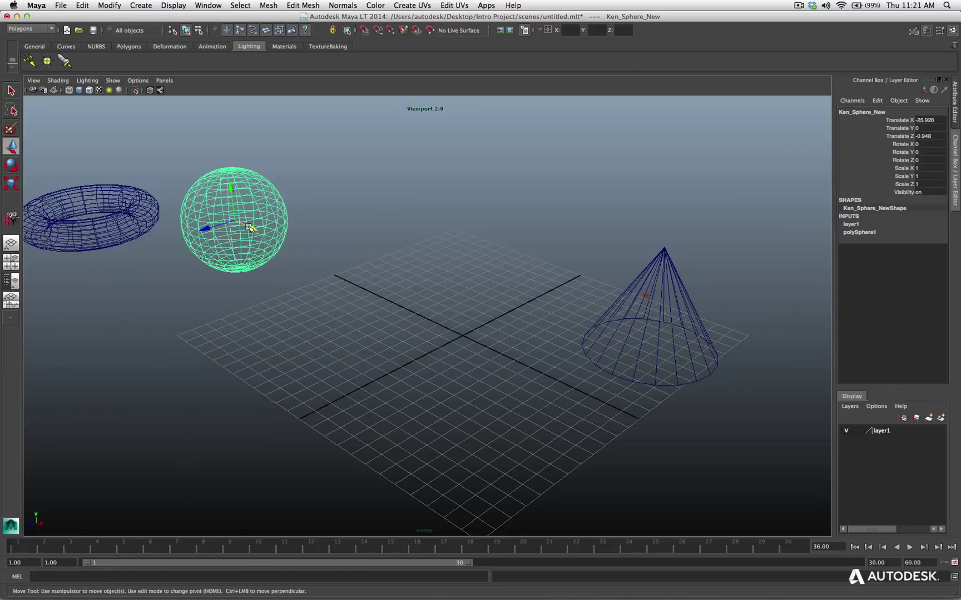
{"action": "left_click_drag", "start_coordinate": [239, 210], "coordinate": [437, 302]}
{"action": "left_click", "coordinate": [667, 301]}
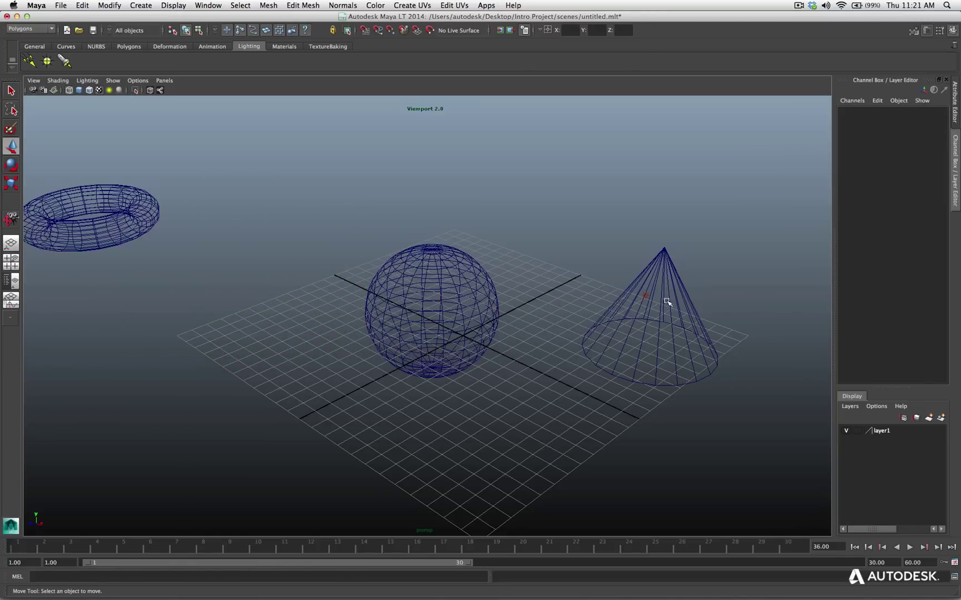
{"action": "left_click", "coordinate": [664, 266]}
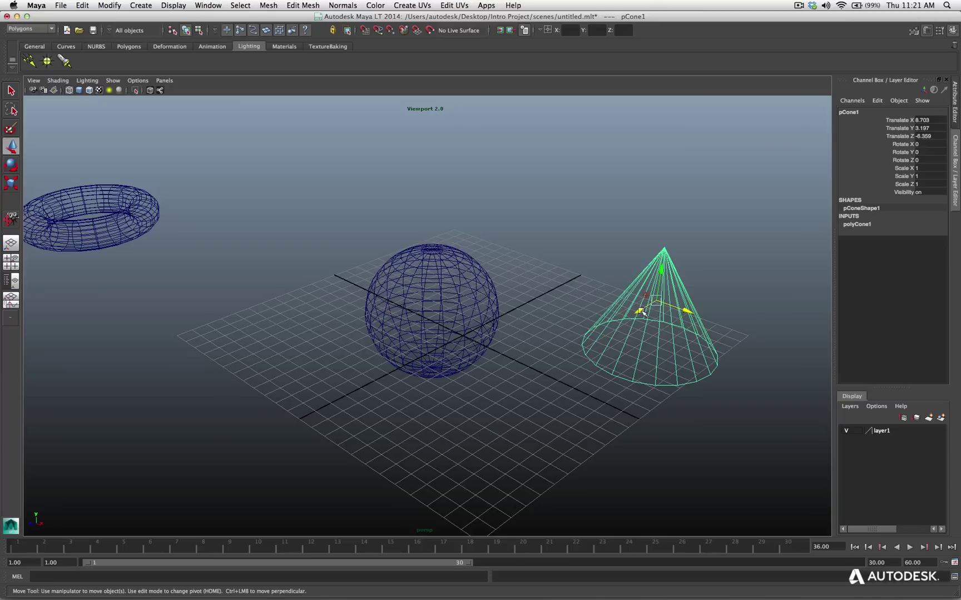
{"action": "left_click_drag", "start_coordinate": [645, 309], "coordinate": [777, 155]}
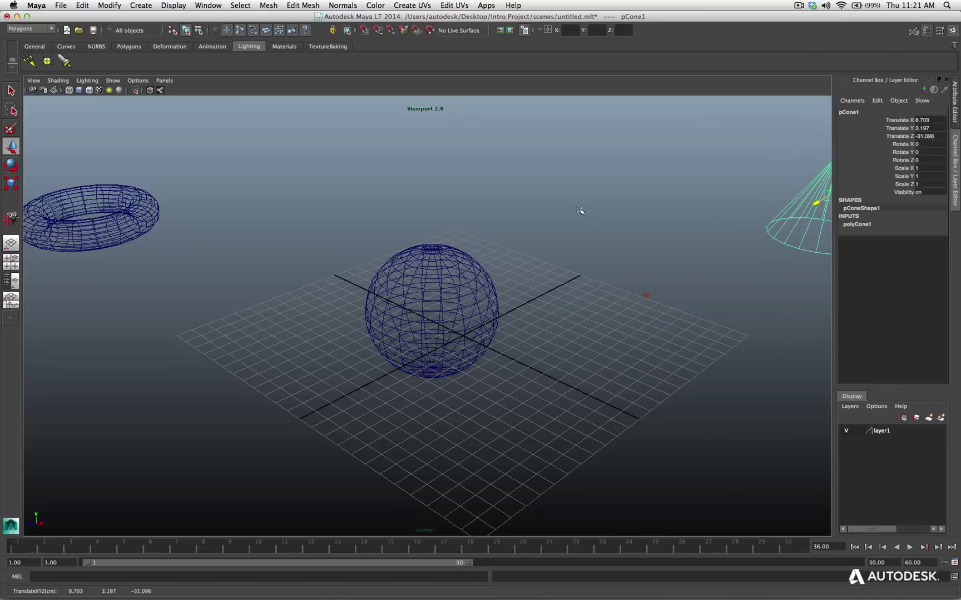
- Reframe the view with A, F and A, and browse the View and Shading menus
{"action": "key", "text": "a"}
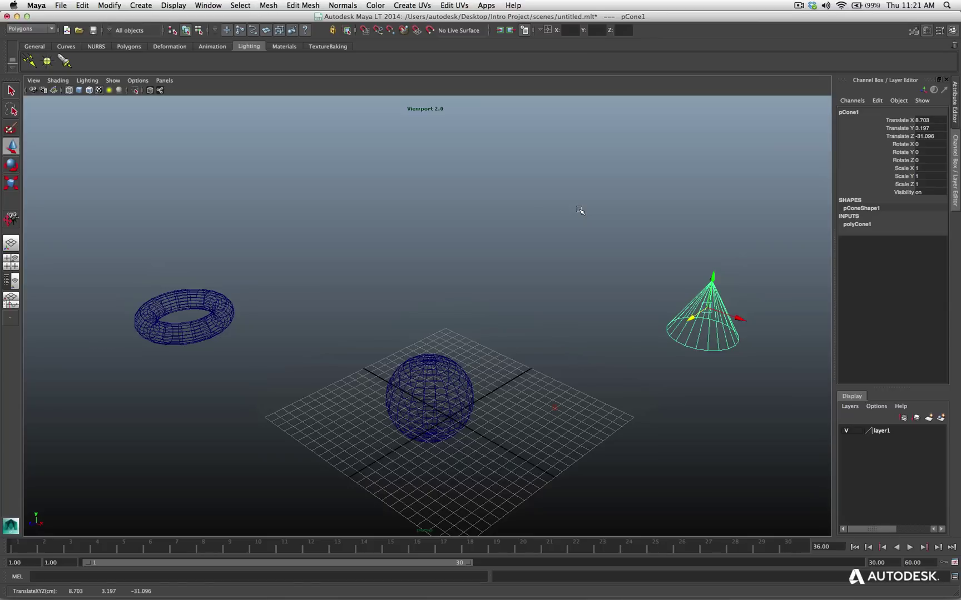
{"action": "key", "text": "f"}
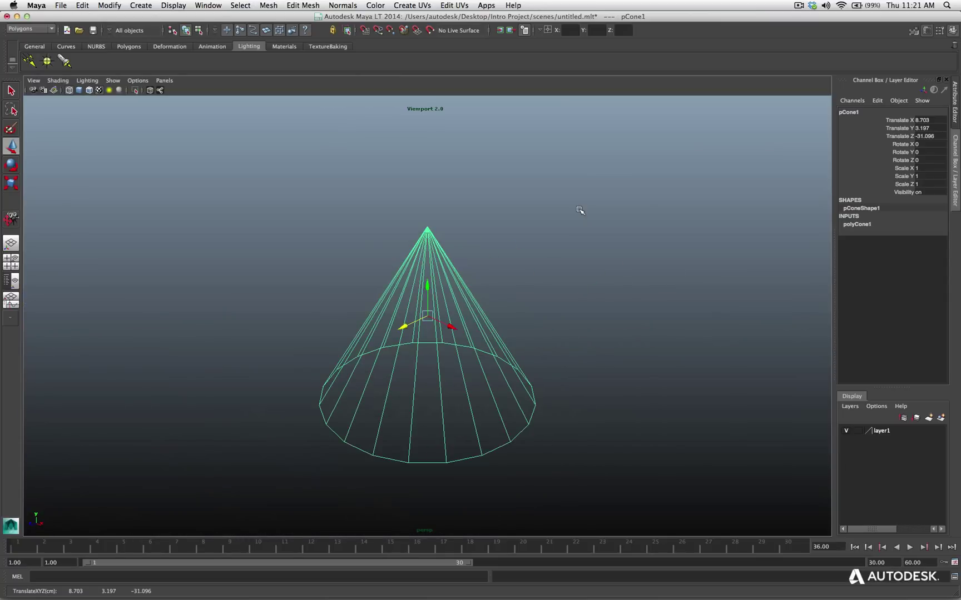
{"action": "key", "text": "a"}
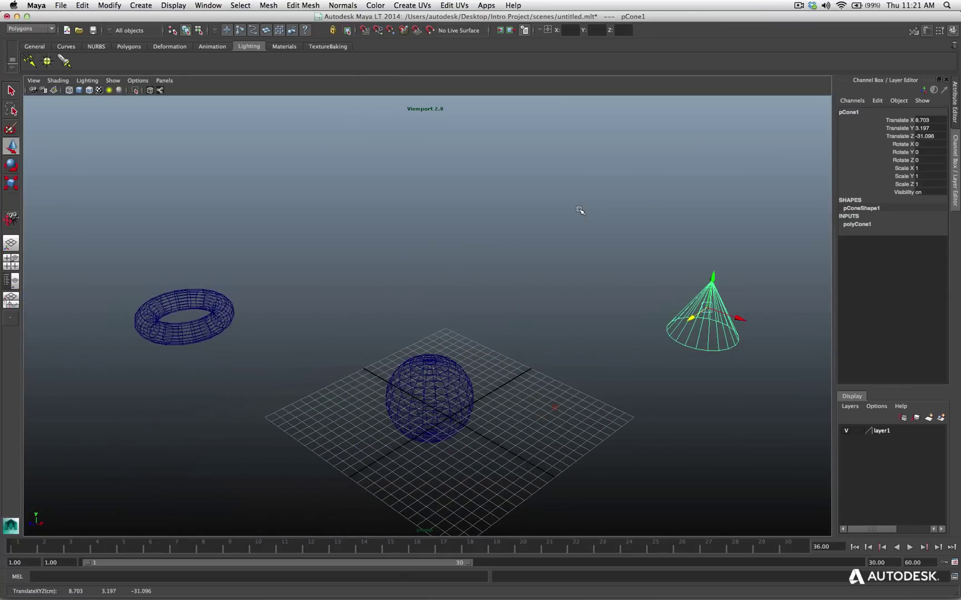
{"action": "scroll", "coordinate": [580, 210], "scroll_direction": "up", "scroll_amount": 5}
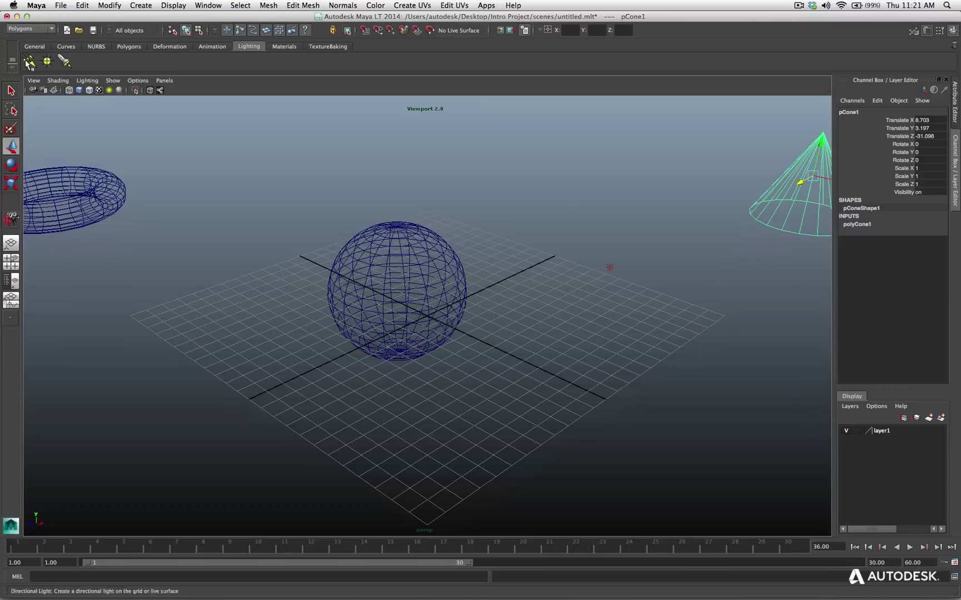
{"action": "left_click", "coordinate": [35, 81]}
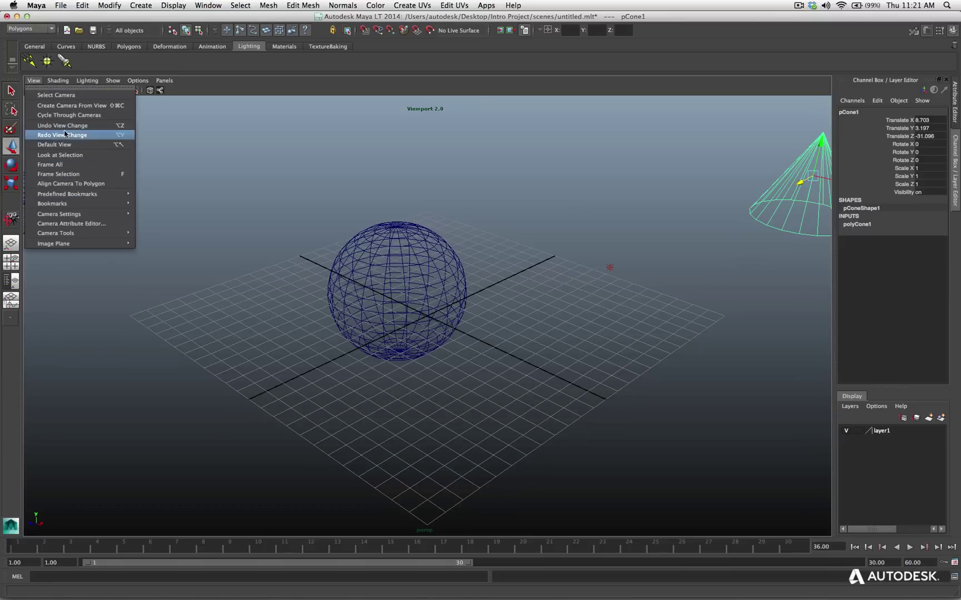
{"action": "left_click", "coordinate": [58, 81]}
{"action": "left_click", "coordinate": [33, 80]}
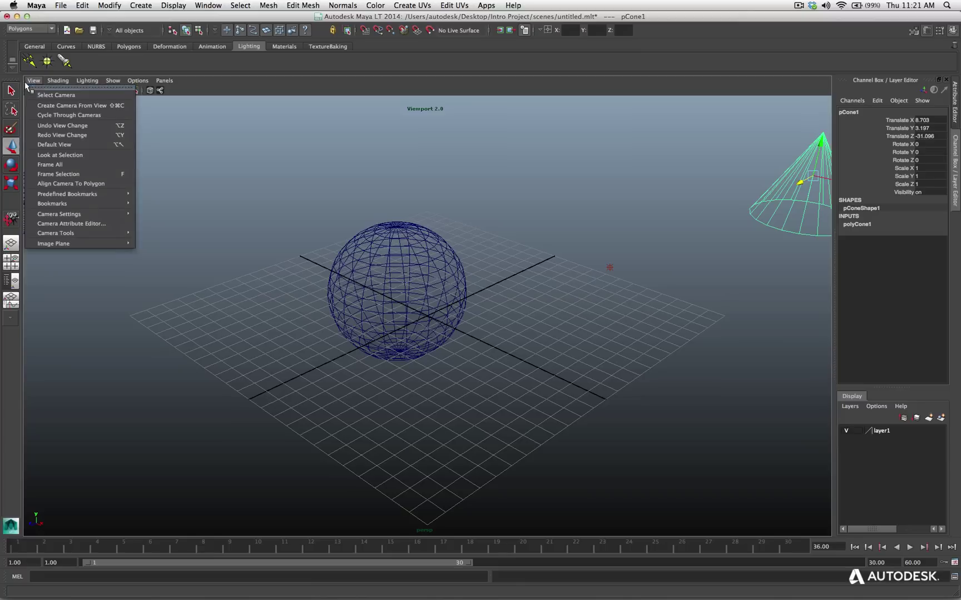
{"action": "left_click", "coordinate": [387, 185]}
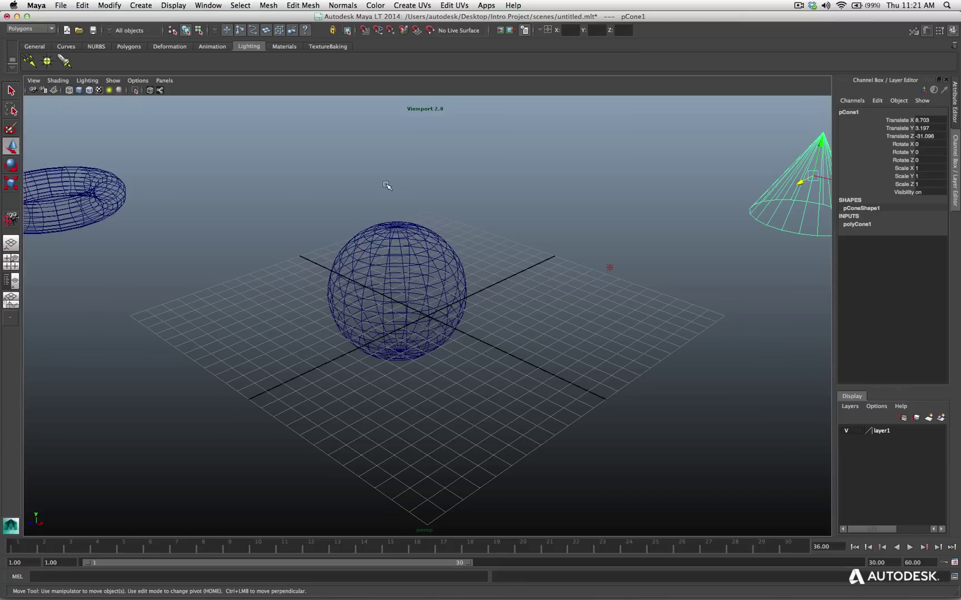
- Bring the cone forward and move the torus back beside the sphere at X -12.49
{"action": "left_click_drag", "start_coordinate": [799, 182], "coordinate": [630, 276]}
{"action": "left_click", "coordinate": [82, 188]}
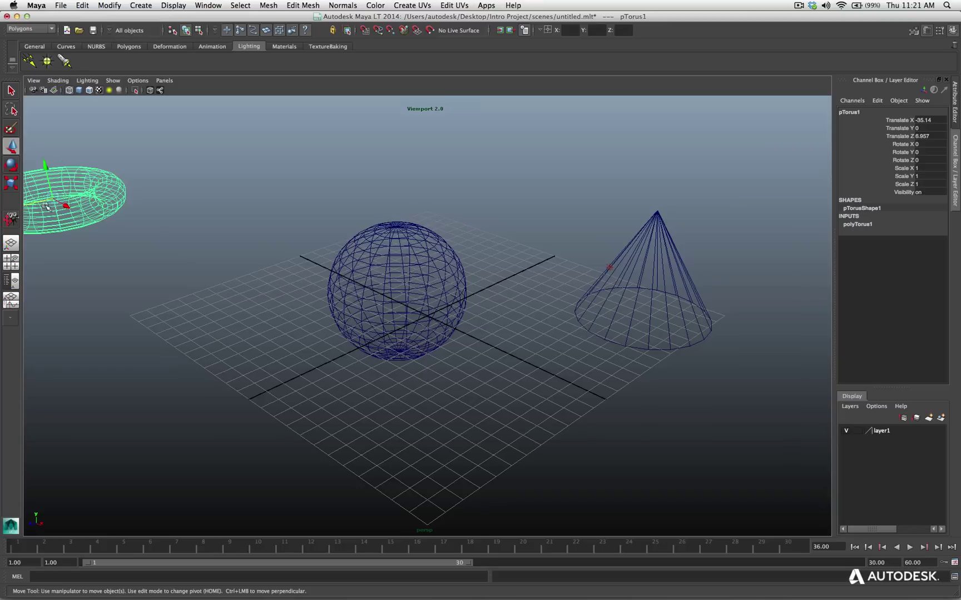
{"action": "left_click_drag", "start_coordinate": [64, 207], "coordinate": [219, 317]}
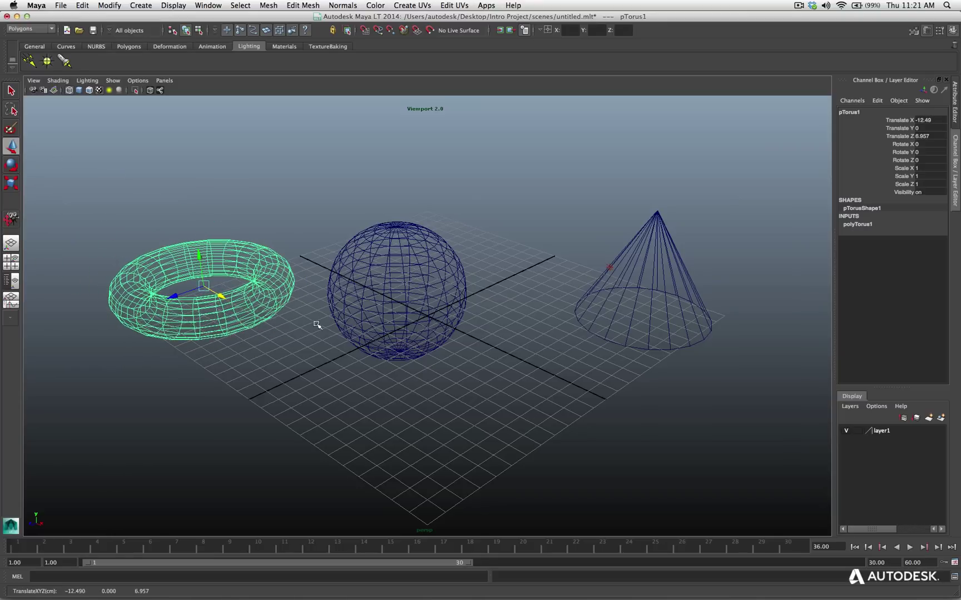
- Return to the four-view layout, switch to the Select tool and zoom the top view
{"action": "key", "text": "space"}
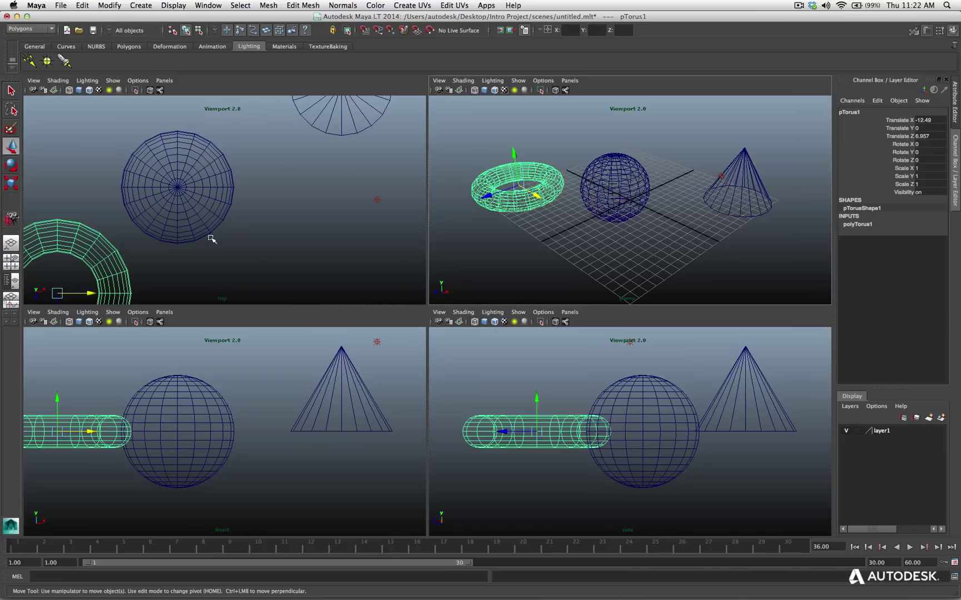
{"action": "left_click", "coordinate": [11, 90]}
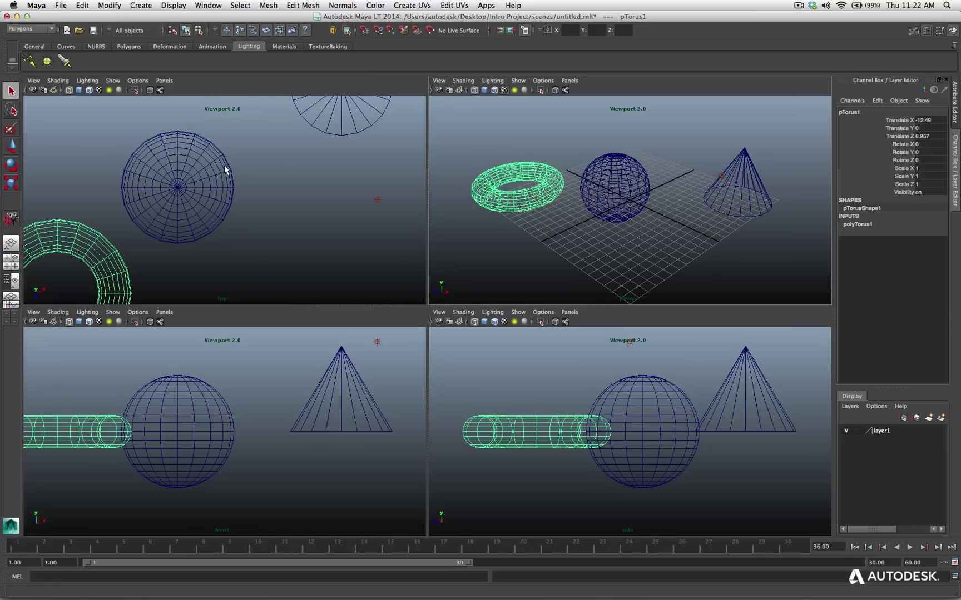
{"action": "scroll", "coordinate": [218, 213], "scroll_direction": "down", "scroll_amount": 2}
{"action": "scroll", "coordinate": [218, 213], "scroll_direction": "down", "scroll_amount": 1}
{"action": "scroll", "coordinate": [218, 211], "scroll_direction": "up", "scroll_amount": 5}
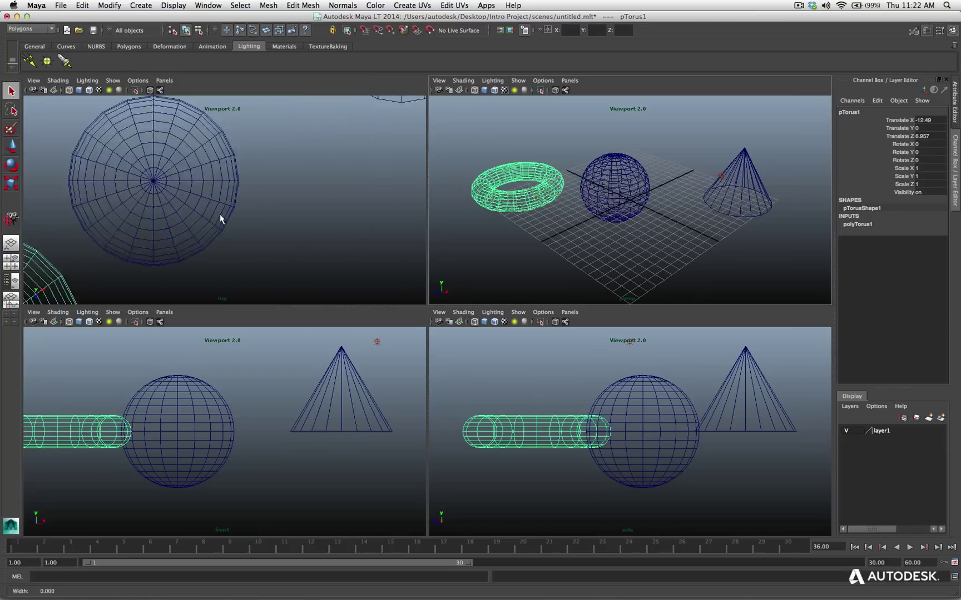
{"action": "scroll", "coordinate": [220, 215], "scroll_direction": "down", "scroll_amount": 3}
{"action": "scroll", "coordinate": [220, 217], "scroll_direction": "up", "scroll_amount": 2}
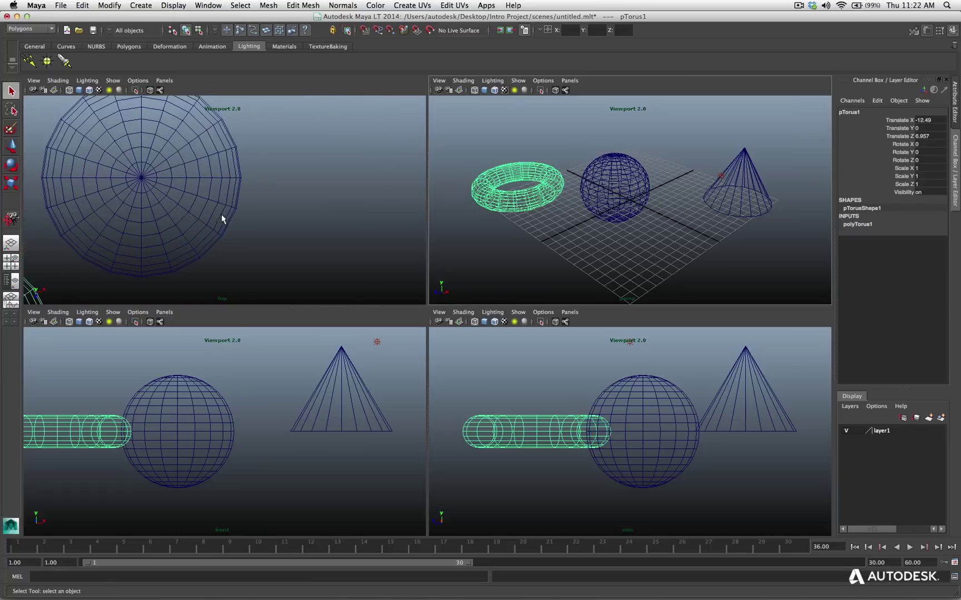
- Select the sphere, pan the front view, and pull back the side and perspective views
{"action": "left_click", "coordinate": [223, 436]}
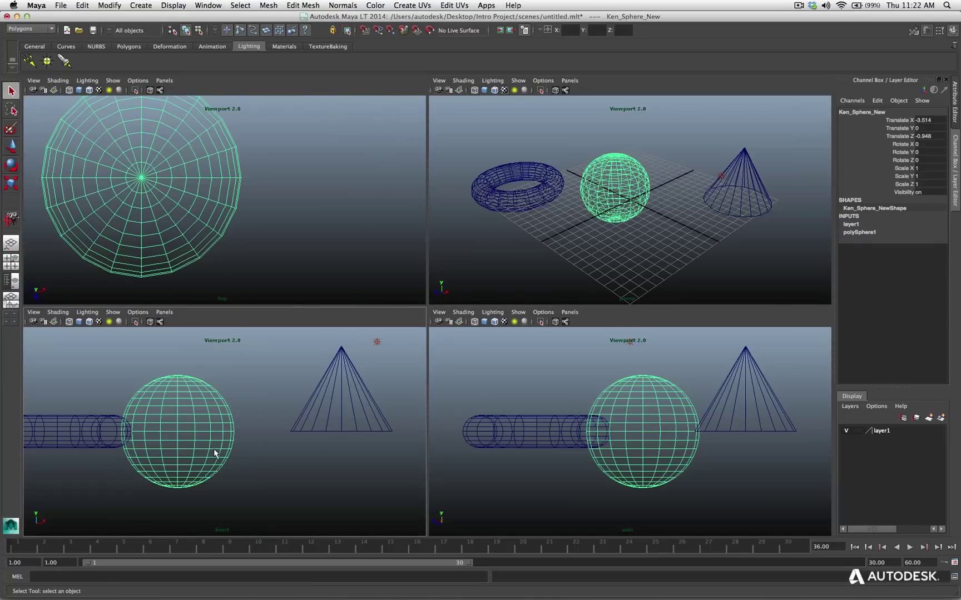
{"action": "middle_click_drag", "start_coordinate": [221, 397], "coordinate": [433, 440], "text": "alt"}
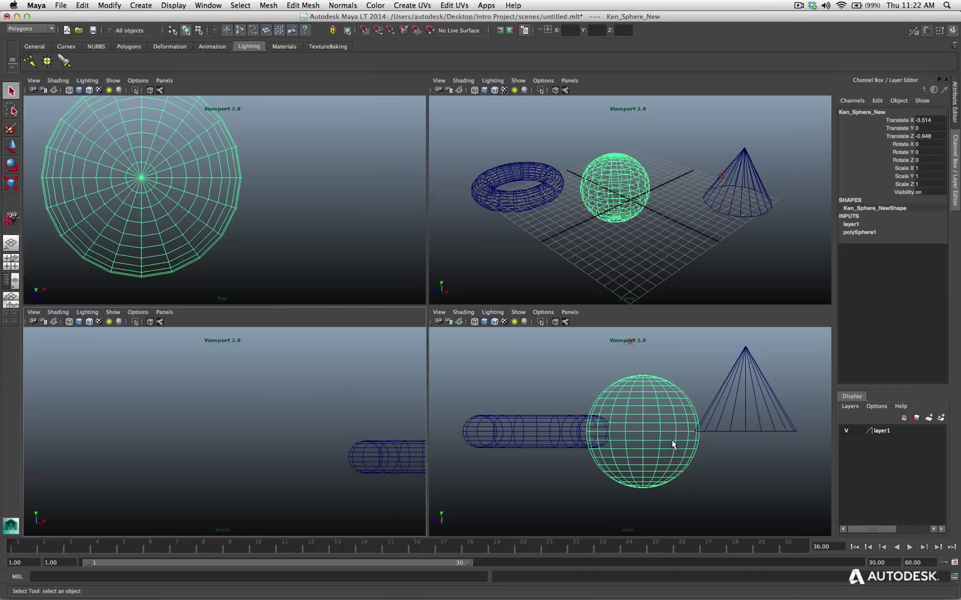
{"action": "scroll", "coordinate": [556, 439], "scroll_direction": "up", "scroll_amount": 5}
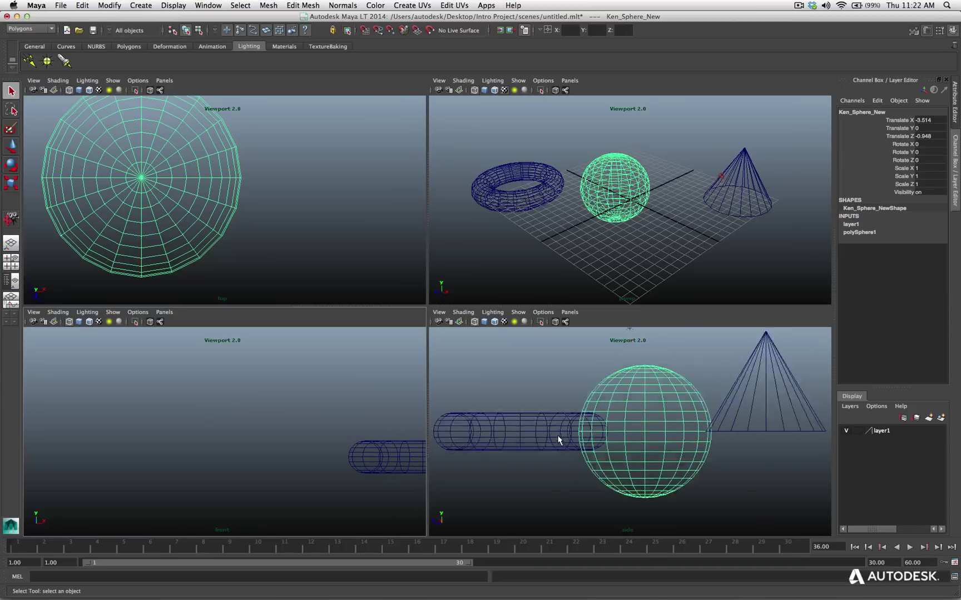
{"action": "scroll", "coordinate": [558, 442], "scroll_direction": "down", "scroll_amount": 3}
{"action": "scroll", "coordinate": [558, 442], "scroll_direction": "down", "scroll_amount": 6}
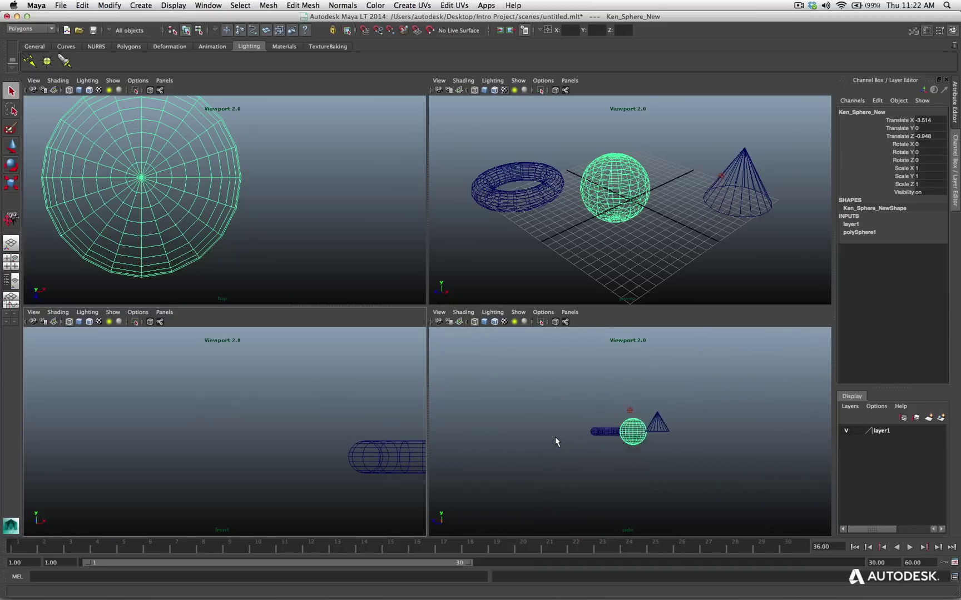
{"action": "scroll", "coordinate": [633, 222], "scroll_direction": "down", "scroll_amount": 5}
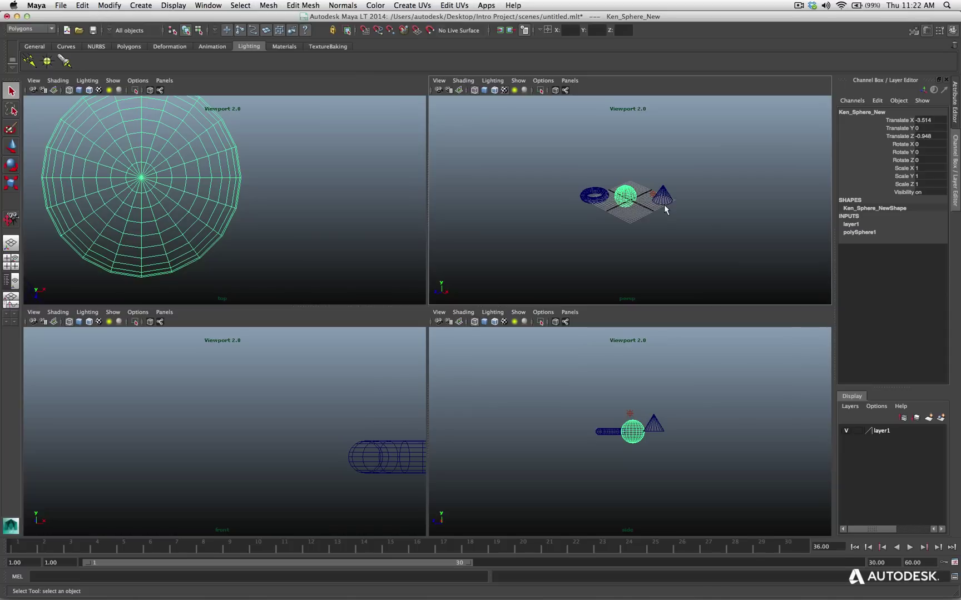
- Frame the selected sphere in all four views with Shift+F, then frame everything with Shift+A
{"action": "key", "text": "shift+f"}
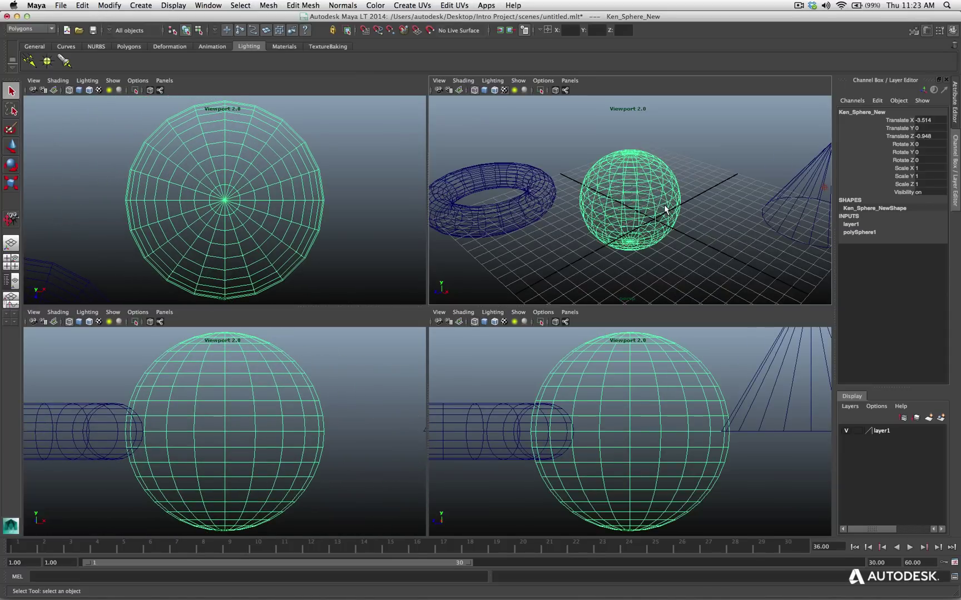
{"action": "key", "text": "shift+a"}
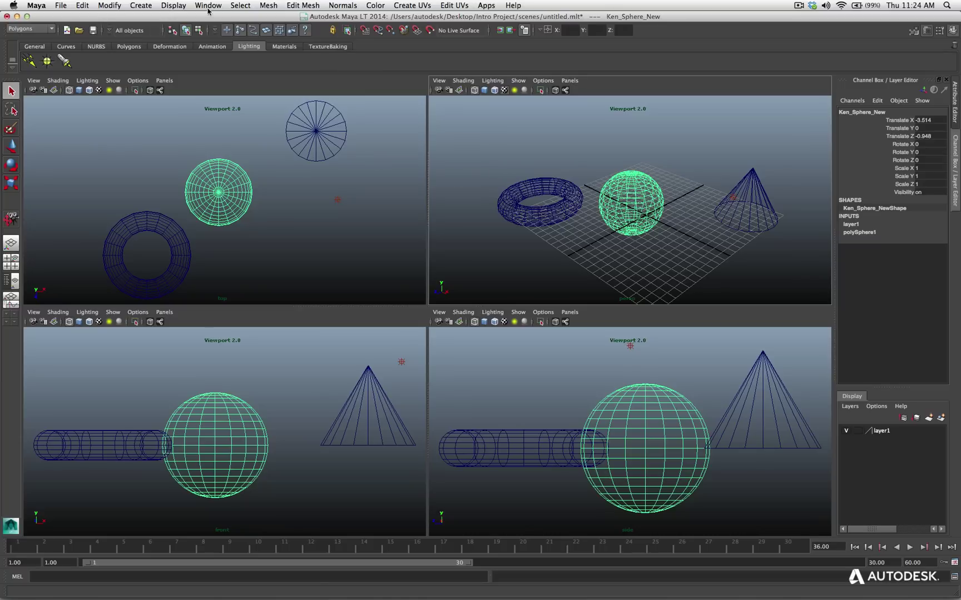
- Open the Preferences window at the Display category
{"action": "left_click", "coordinate": [177, 7]}
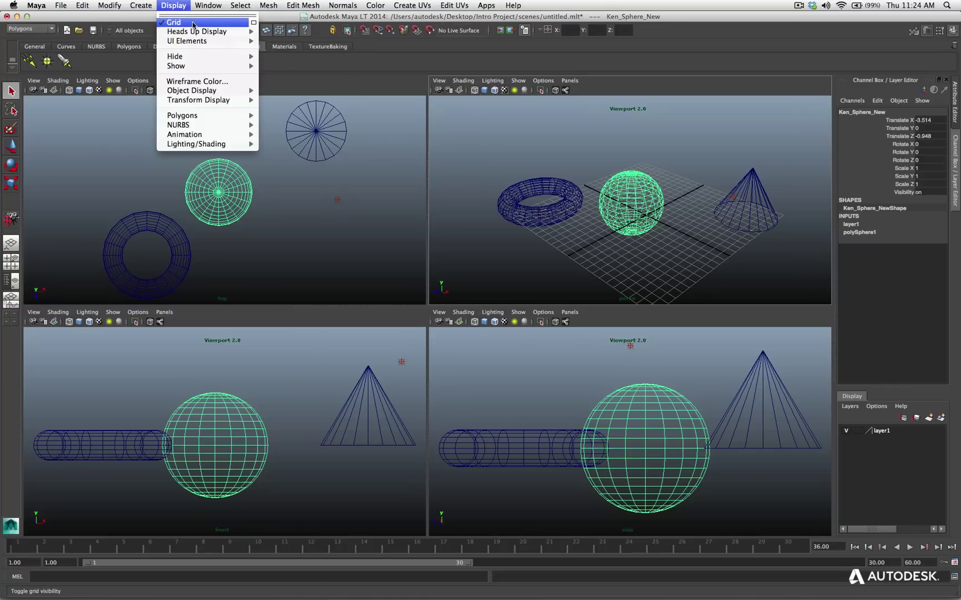
{"action": "mouse_move", "coordinate": [208, 5]}
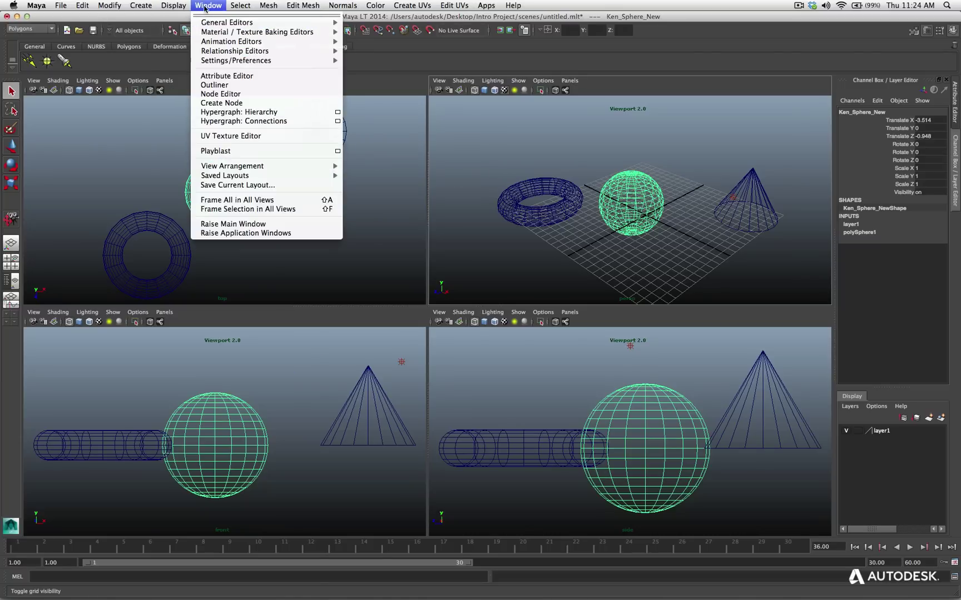
{"action": "mouse_move", "coordinate": [235, 62]}
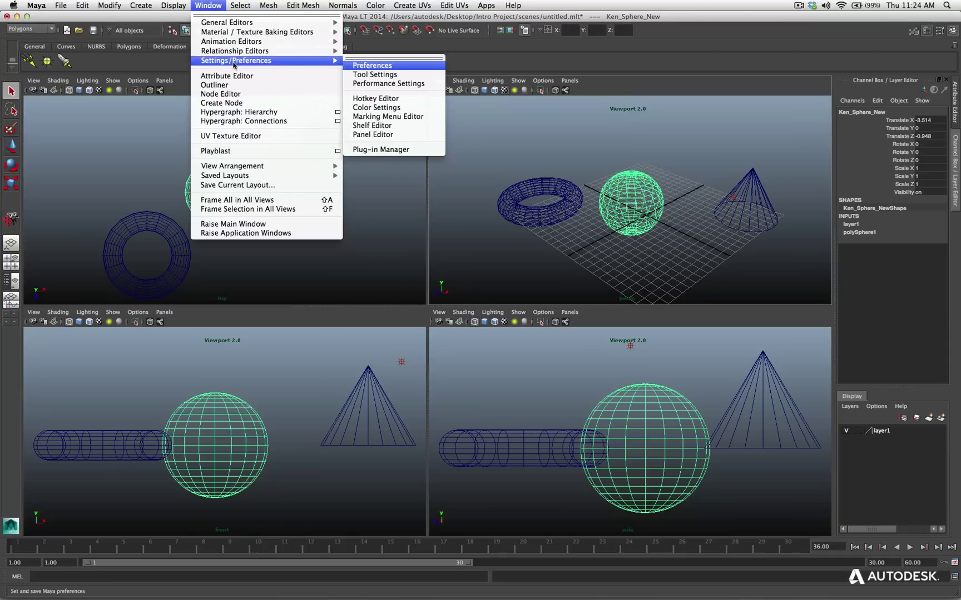
{"action": "left_click", "coordinate": [360, 66]}
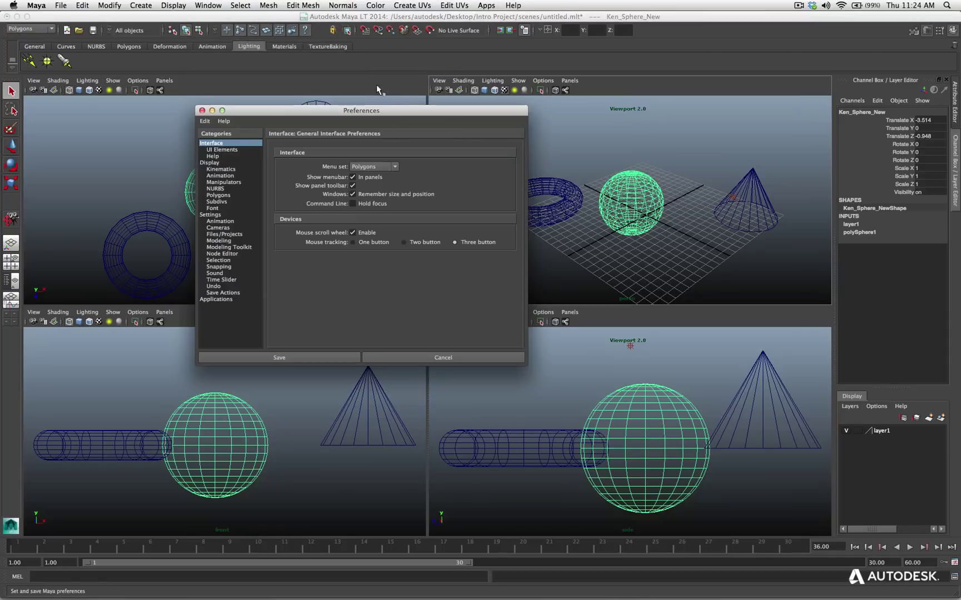
{"action": "left_click", "coordinate": [209, 162]}
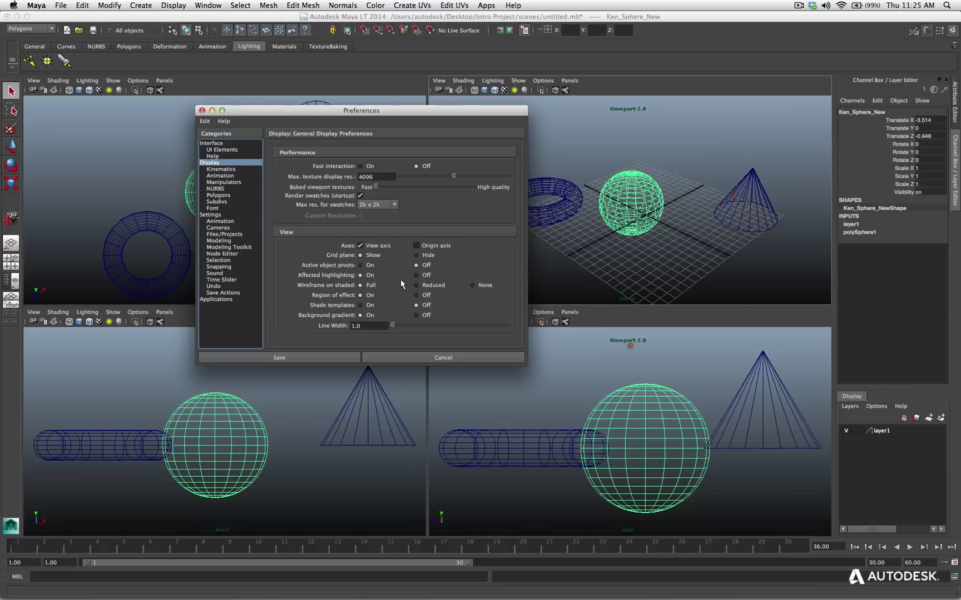
- Toggle view axis, grid plane and background gradient off and on, set Line Width 1.4, and save
{"action": "left_click", "coordinate": [360, 245]}
{"action": "left_click", "coordinate": [420, 256]}
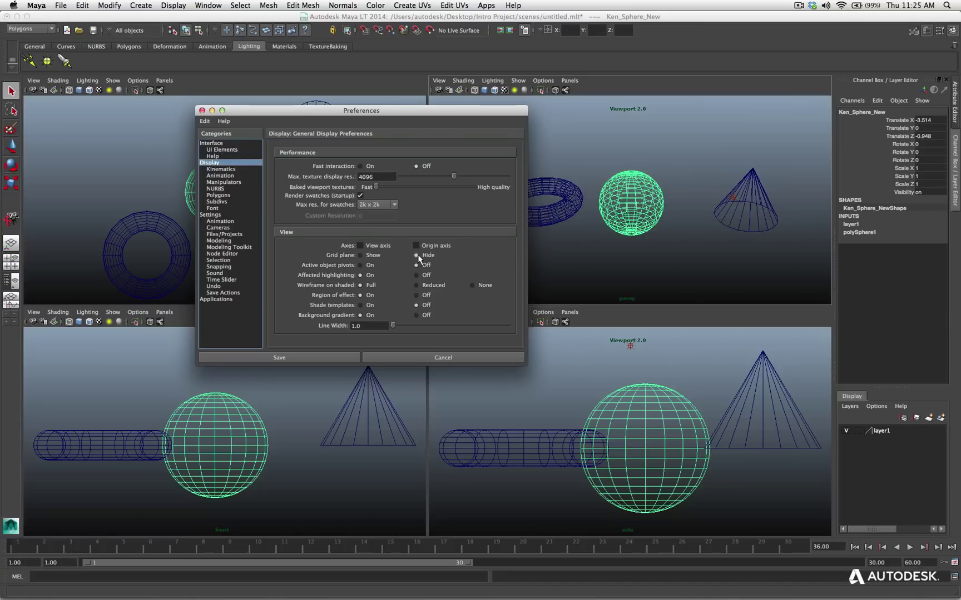
{"action": "left_click", "coordinate": [361, 255]}
{"action": "left_click", "coordinate": [360, 245]}
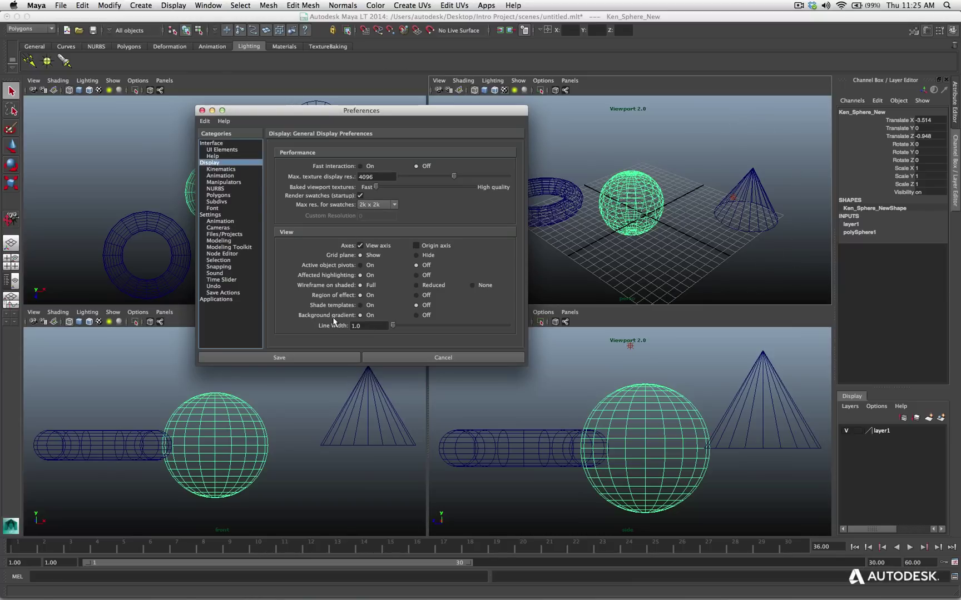
{"action": "left_click", "coordinate": [416, 315]}
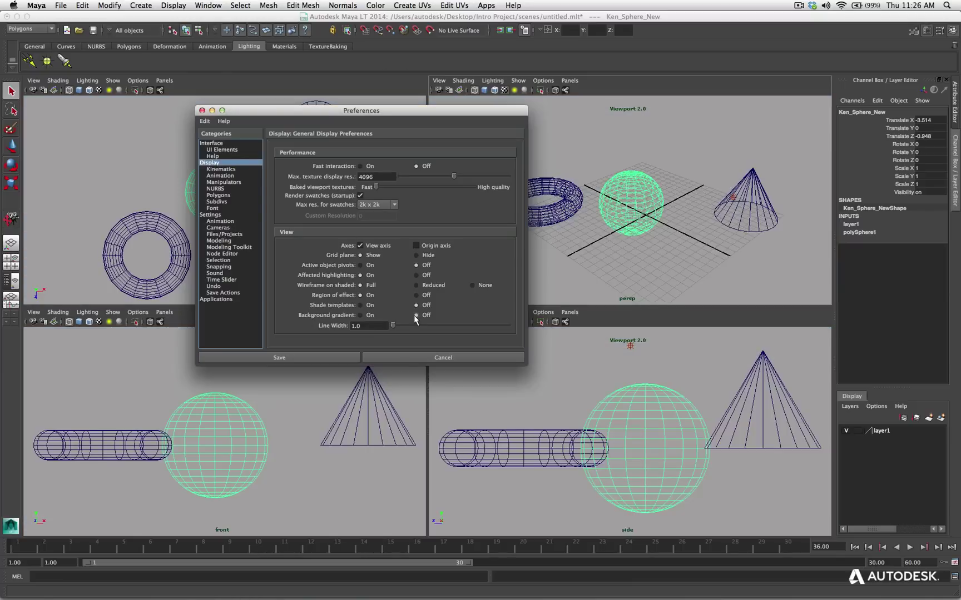
{"action": "left_click", "coordinate": [360, 315]}
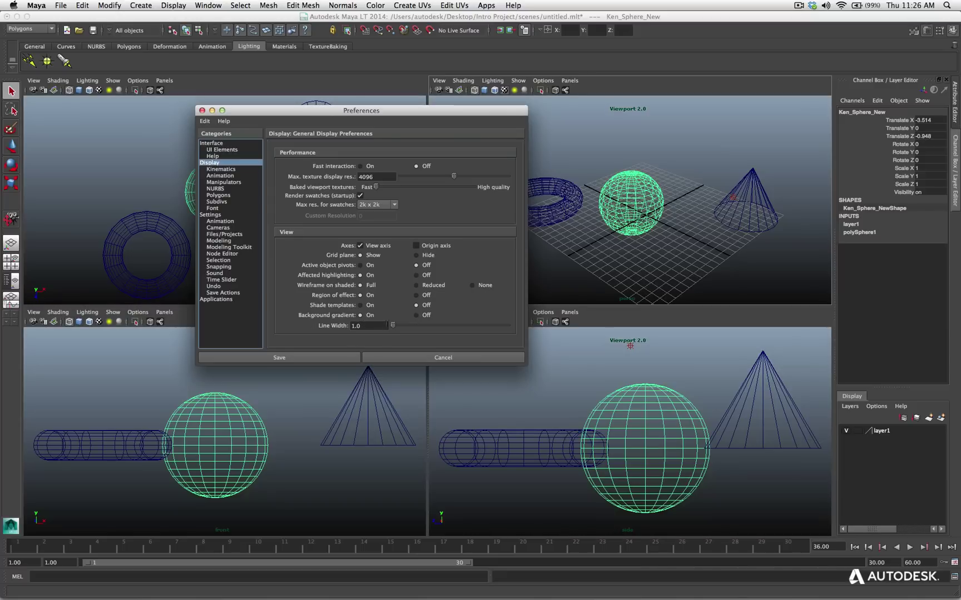
{"action": "mouse_move", "coordinate": [393, 325]}
{"action": "left_mouse_down"}
{"action": "mouse_move", "coordinate": [420, 328]}
{"action": "mouse_move", "coordinate": [392, 328]}
{"action": "left_mouse_up"}
{"action": "left_click", "coordinate": [202, 110]}
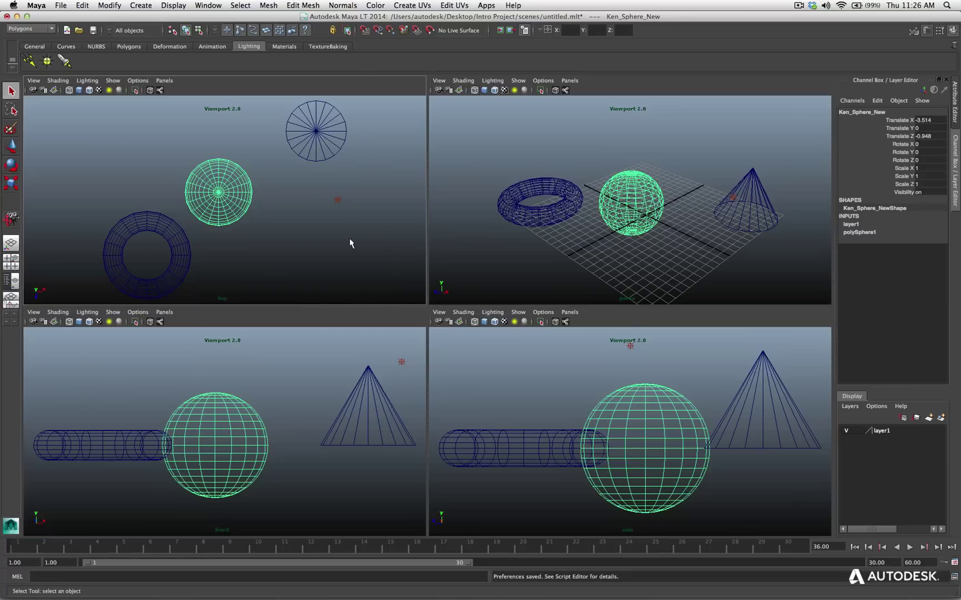
- Review the View Arrangement layouts without changing anything, then bring up the perspective viewport's Panels menu
{"action": "left_click", "coordinate": [208, 5]}
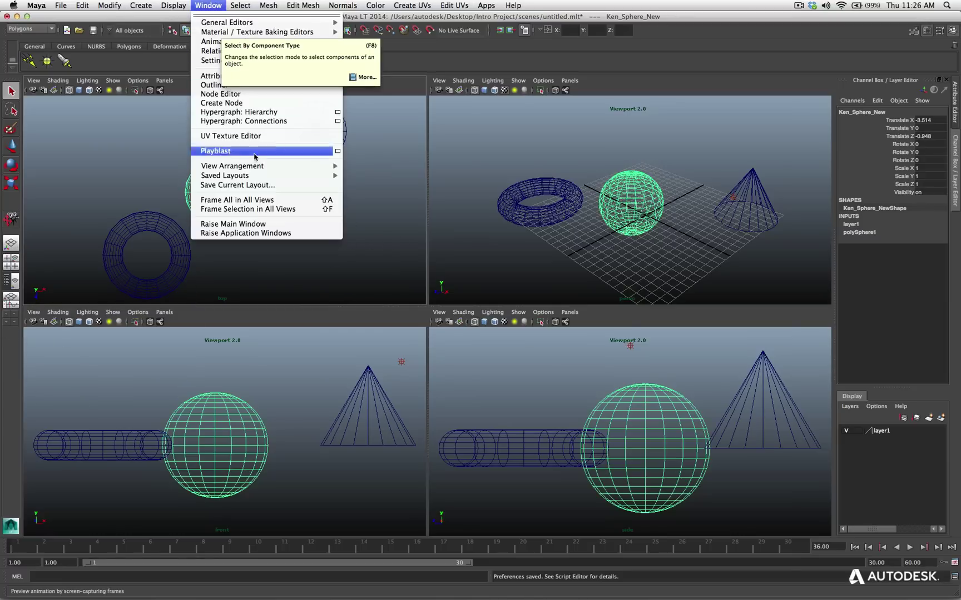
{"action": "mouse_move", "coordinate": [261, 166]}
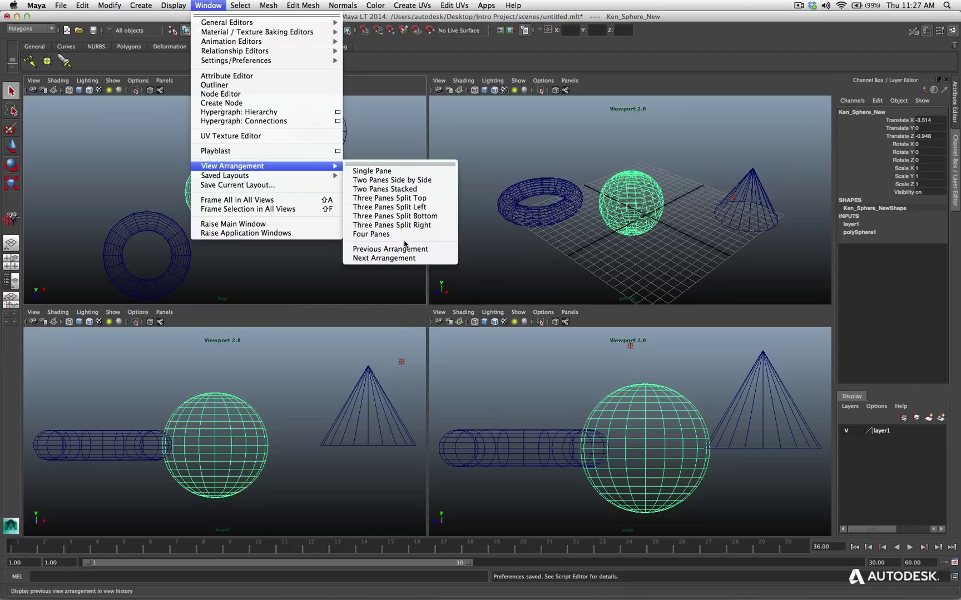
{"action": "left_click", "coordinate": [521, 154]}
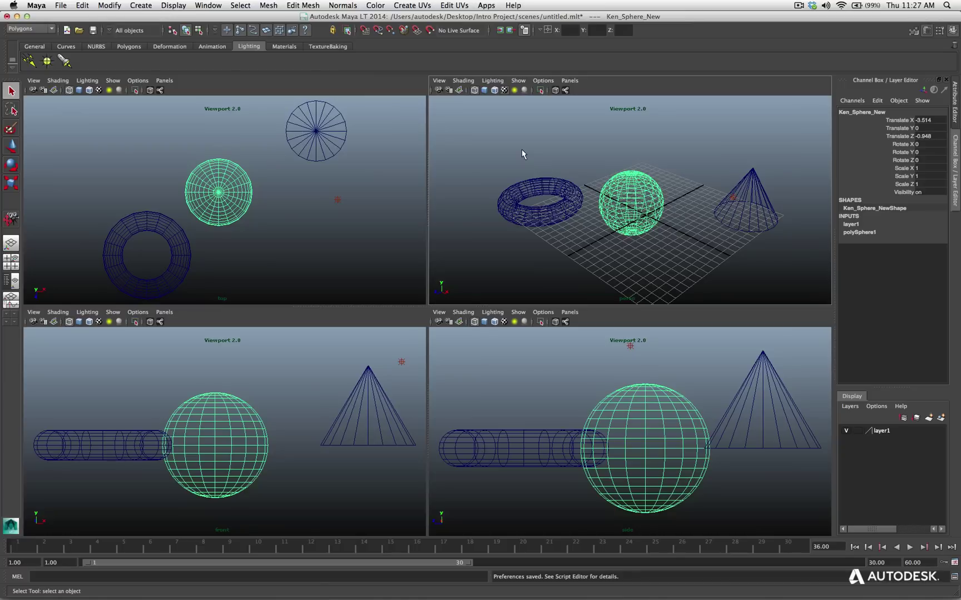
{"action": "left_click", "coordinate": [568, 80]}
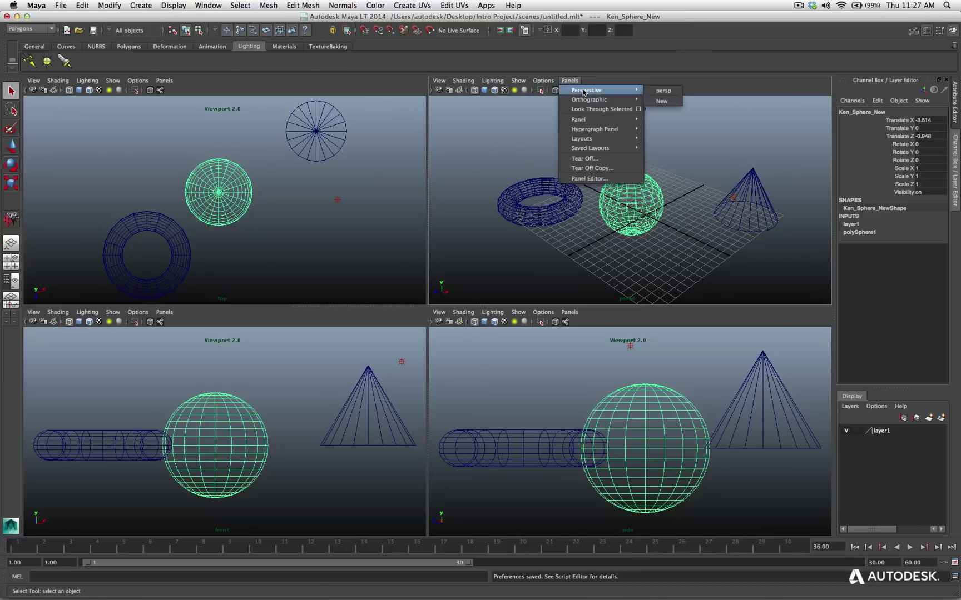
- Tear off a copy of the perspective view into a Persp View window and move it up-left
{"action": "mouse_move", "coordinate": [585, 101]}
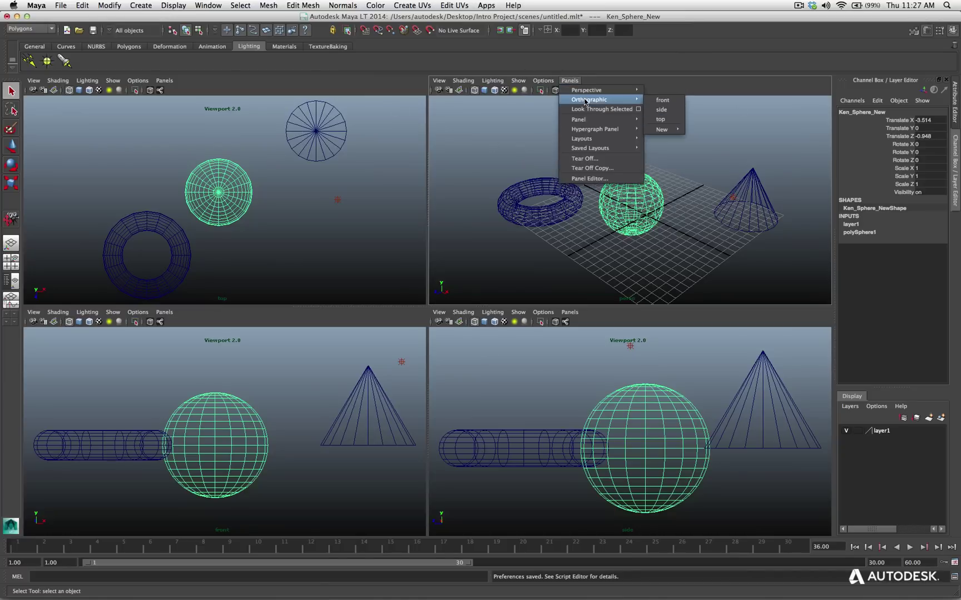
{"action": "mouse_move", "coordinate": [592, 140]}
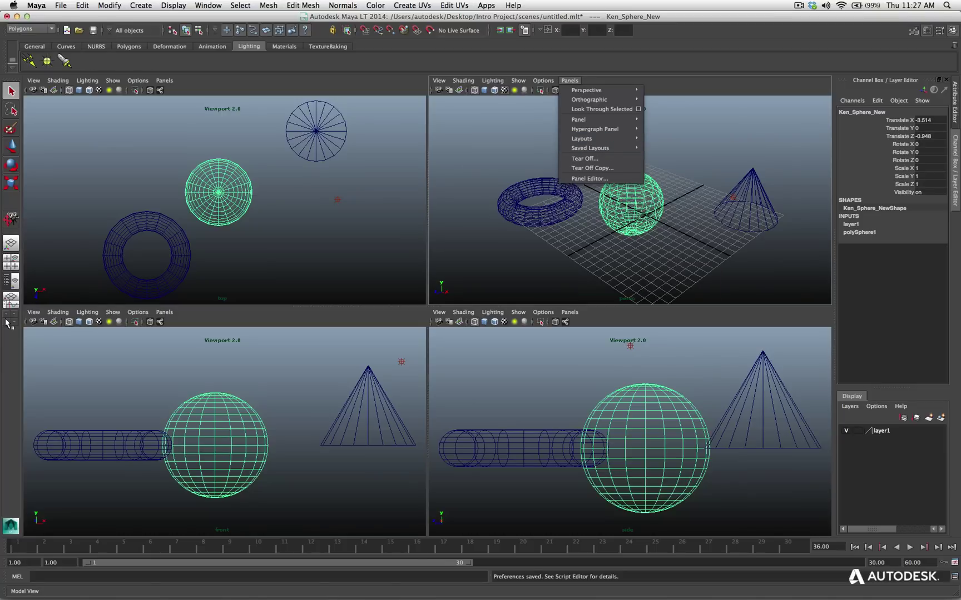
{"action": "left_click", "coordinate": [590, 168]}
{"action": "left_click_drag", "start_coordinate": [551, 175], "coordinate": [402, 136]}
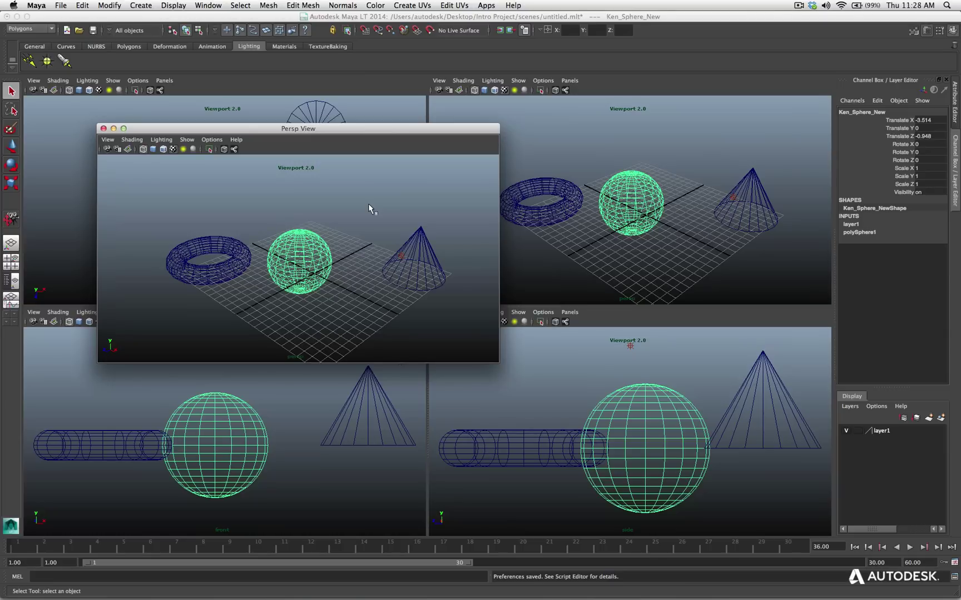